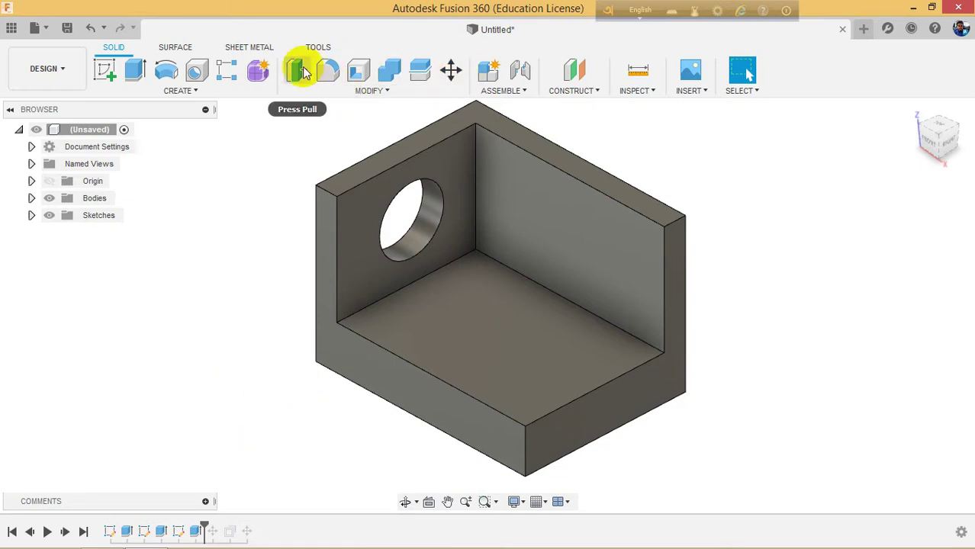
click(306, 91)
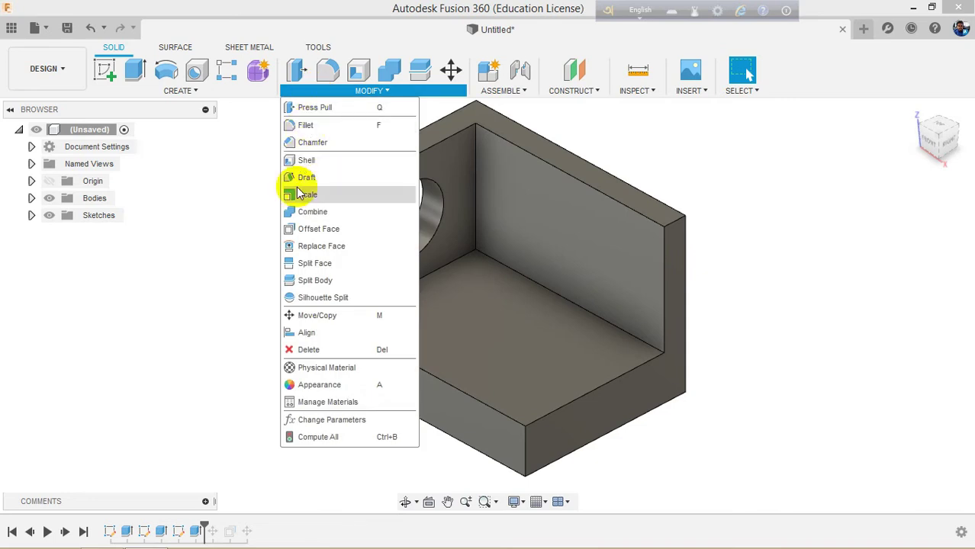
click(227, 267)
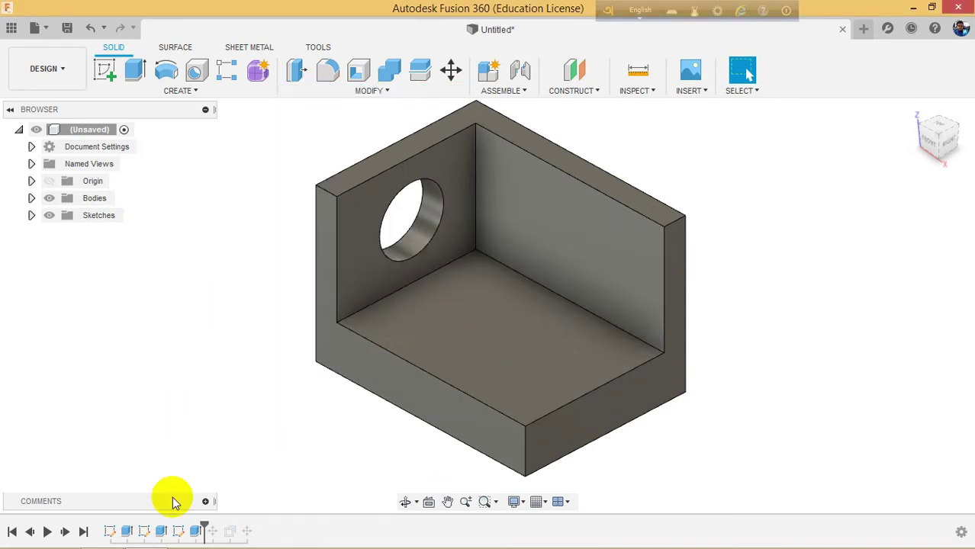
Move the timeline marker to the end and remove the three features that follow the last extrusion.
drag(203, 526, 257, 528)
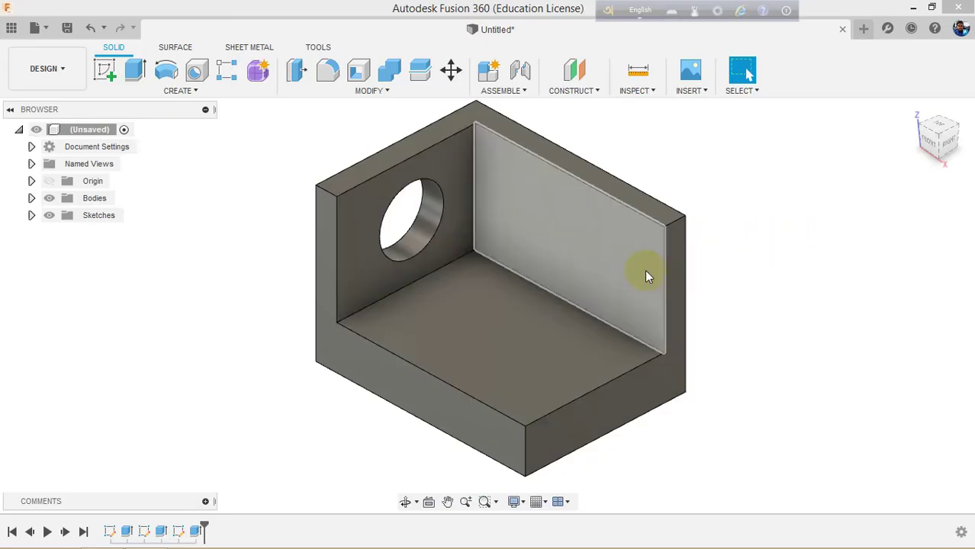
click(588, 320)
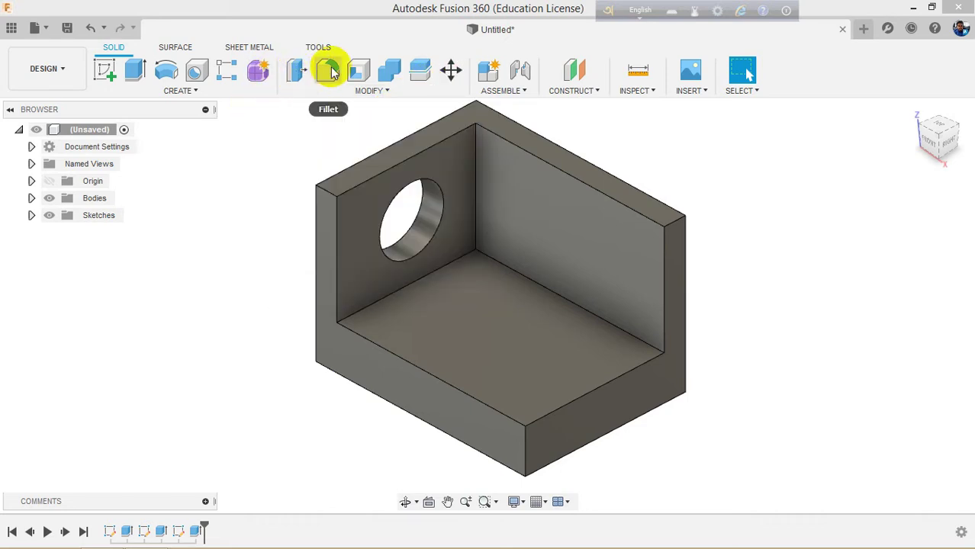
click(329, 90)
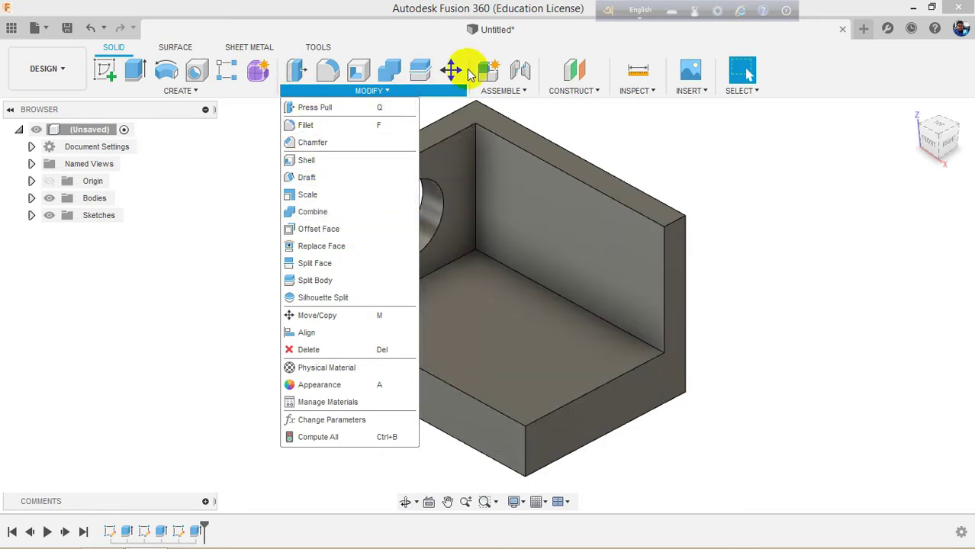
click(661, 151)
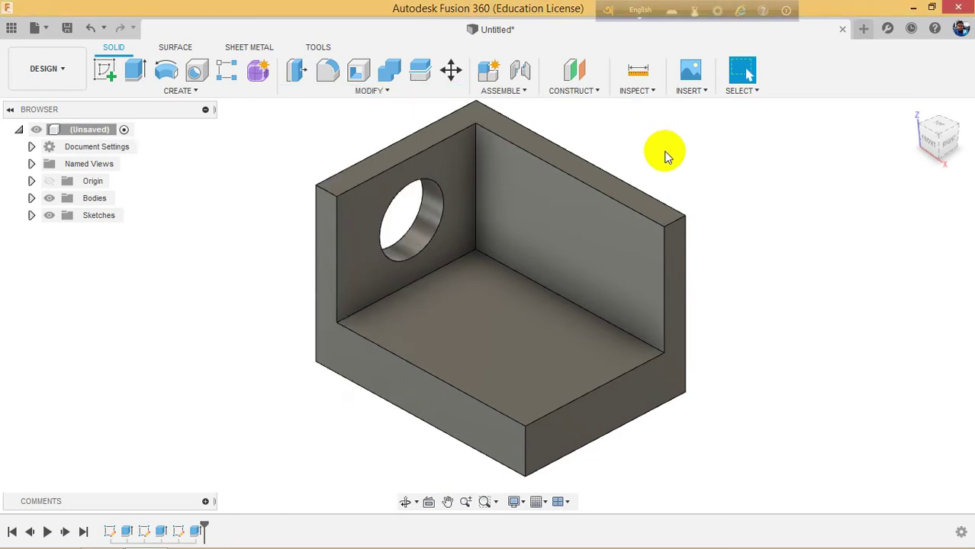
click(677, 265)
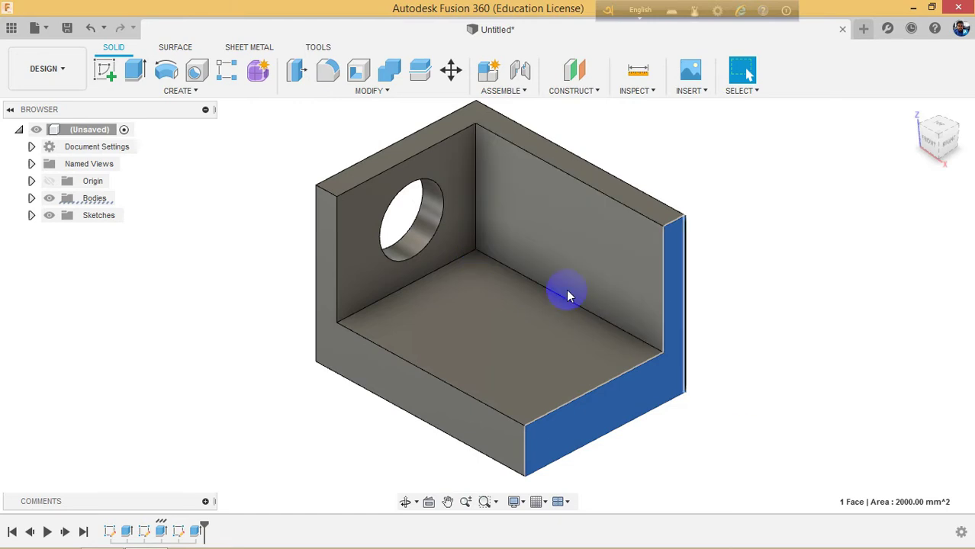
click(555, 299)
click(776, 240)
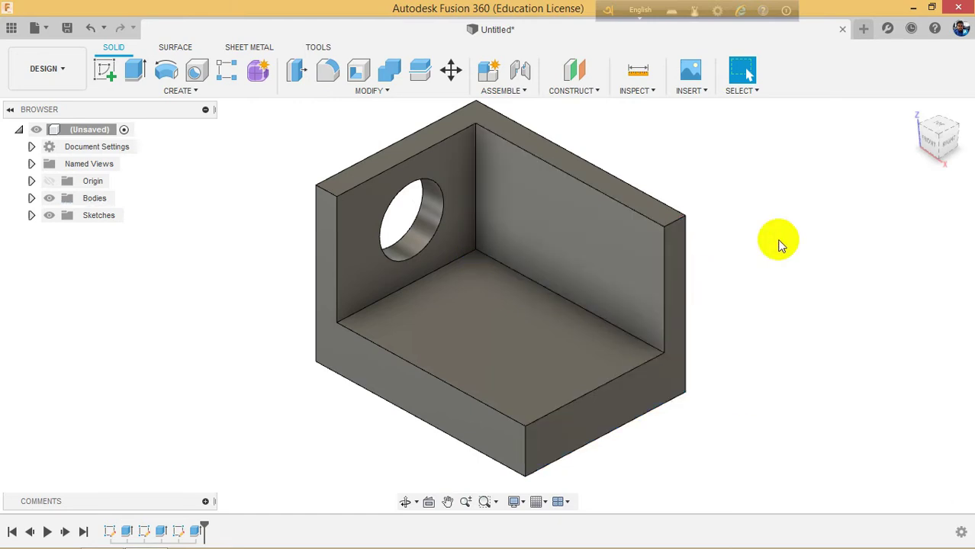
Measure the length of the long wall's upper inner edge.
click(638, 70)
click(571, 182)
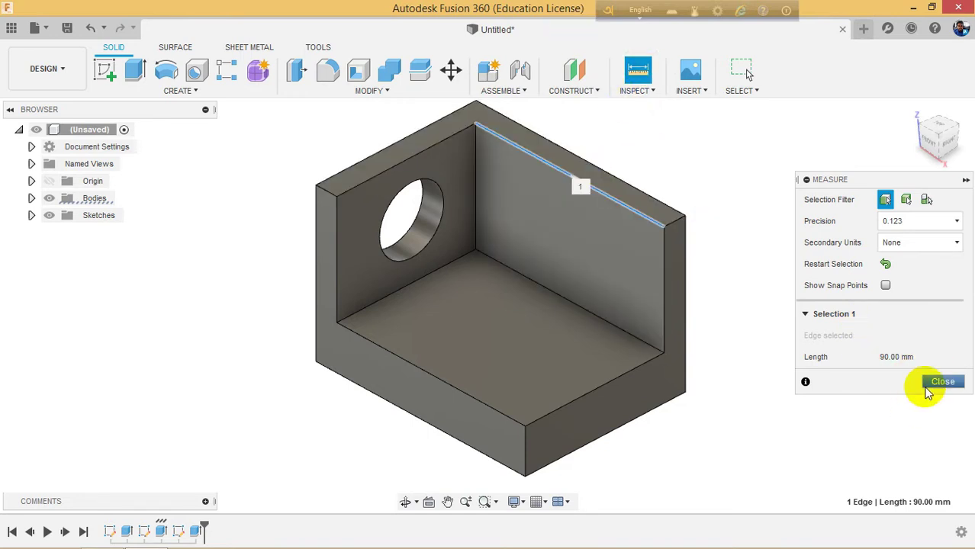
click(931, 383)
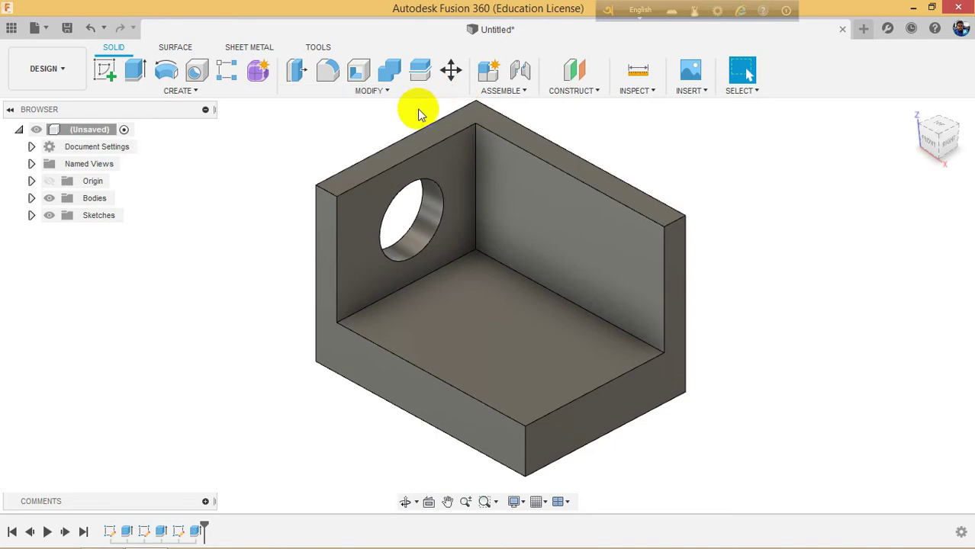
Use Press Pull to offset the L-shaped end face outward by 5 mm.
click(294, 77)
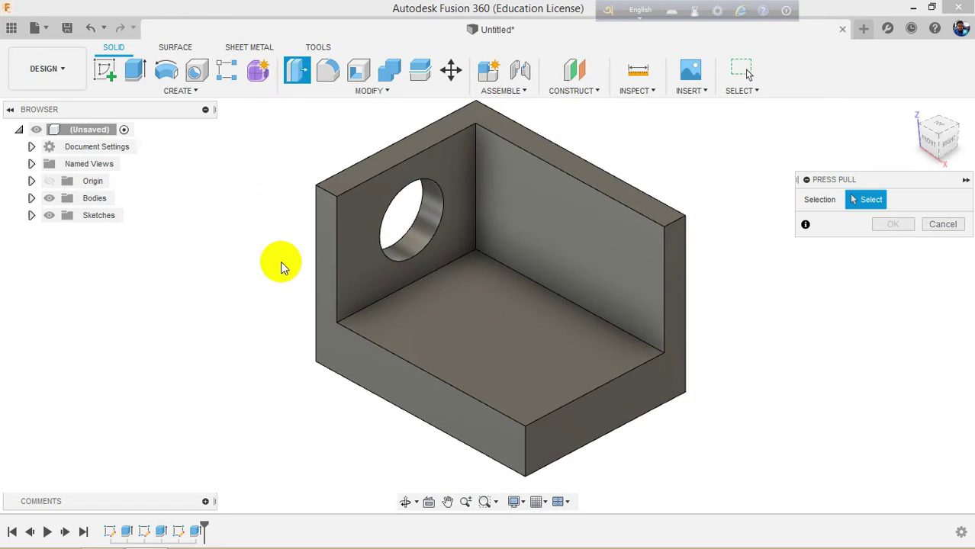
click(653, 400)
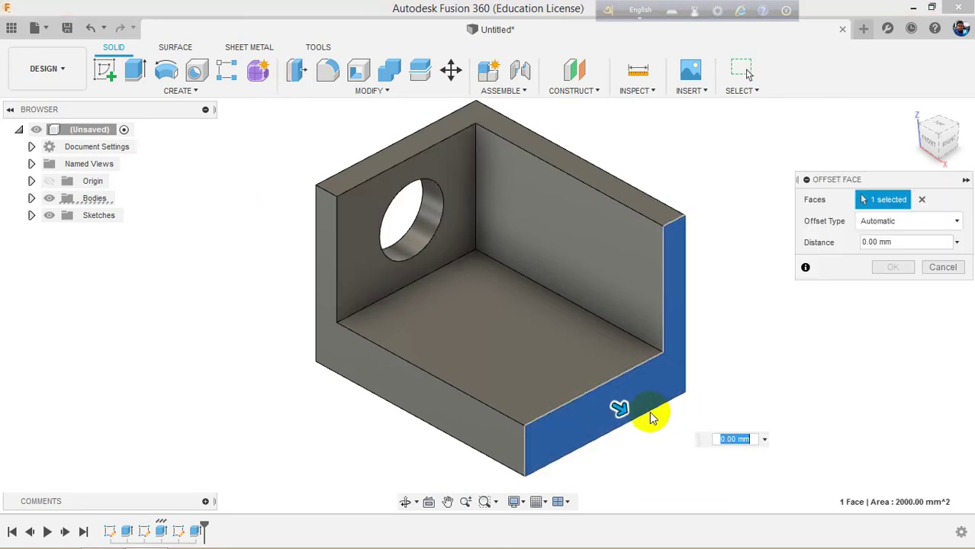
drag(622, 408, 649, 425)
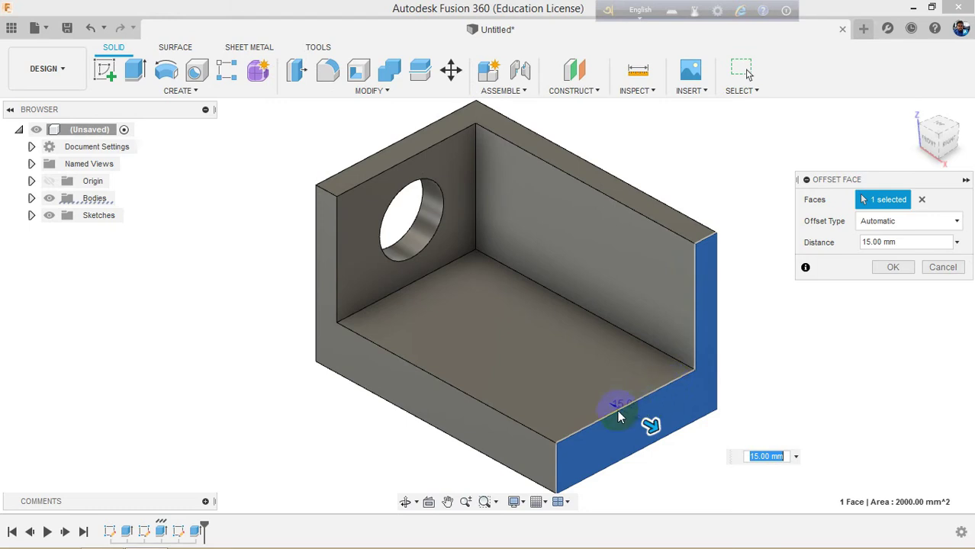
click(755, 456)
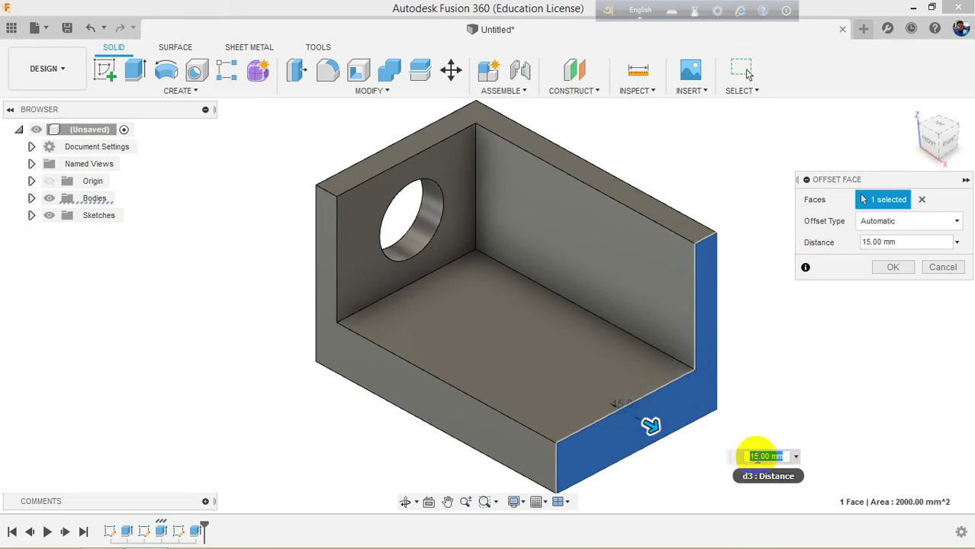
text(5)
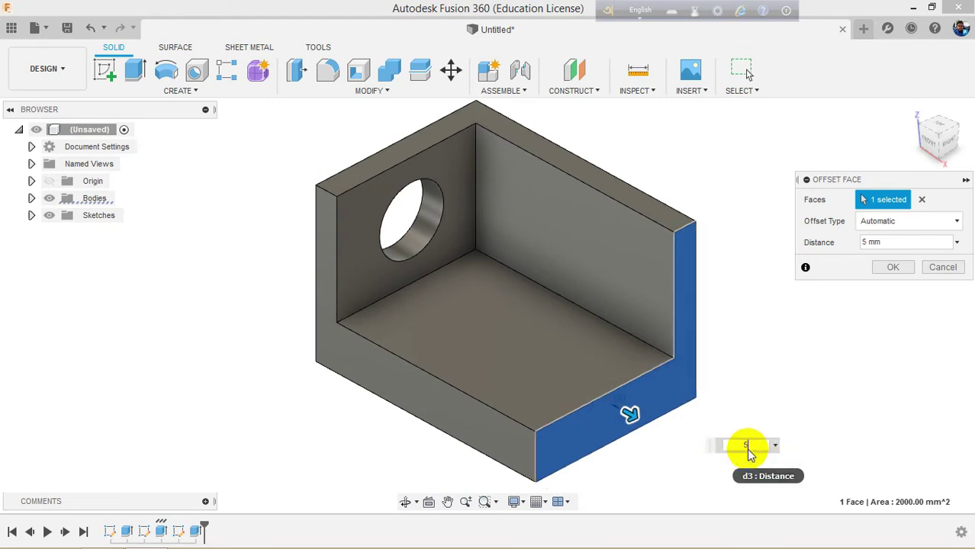
key(Return)
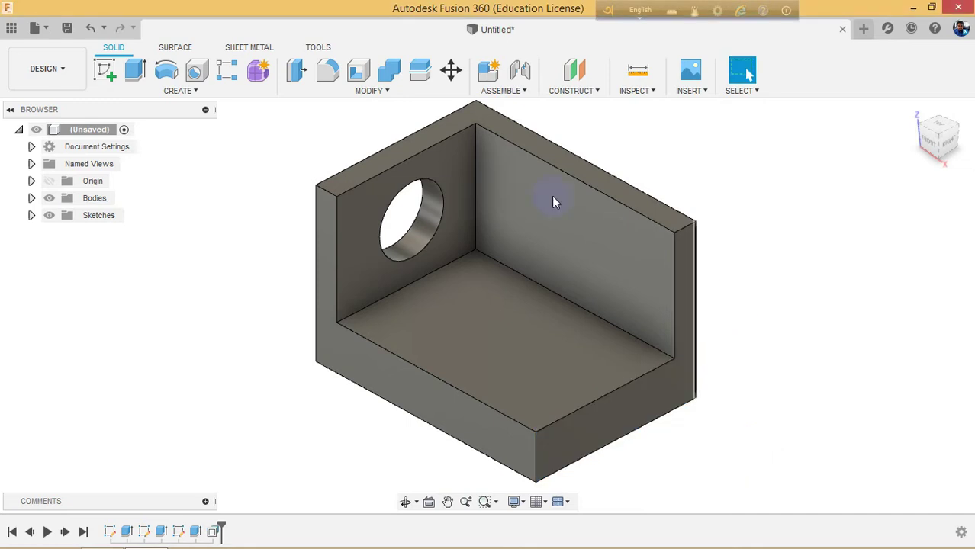
Measure the long wall's upper inner edge again after the outward face offset.
click(638, 70)
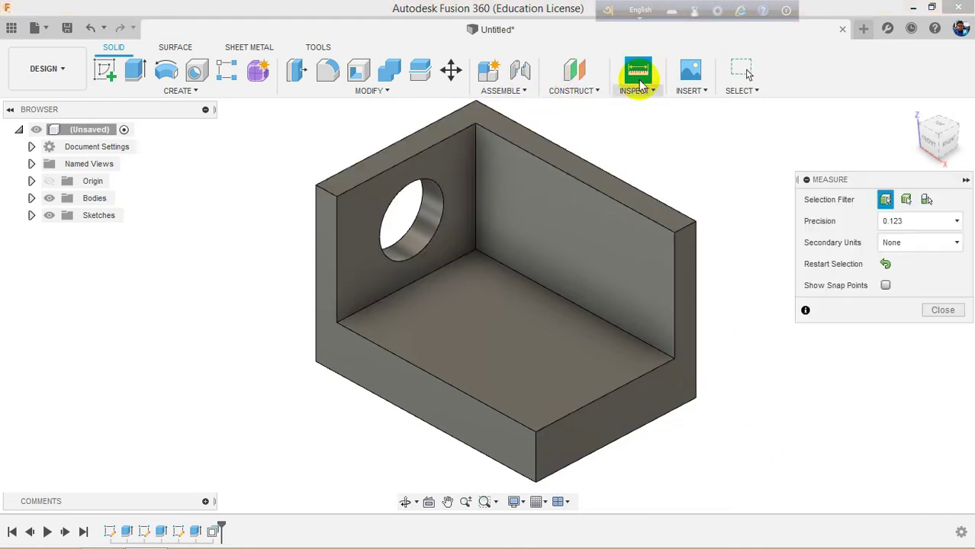
click(575, 182)
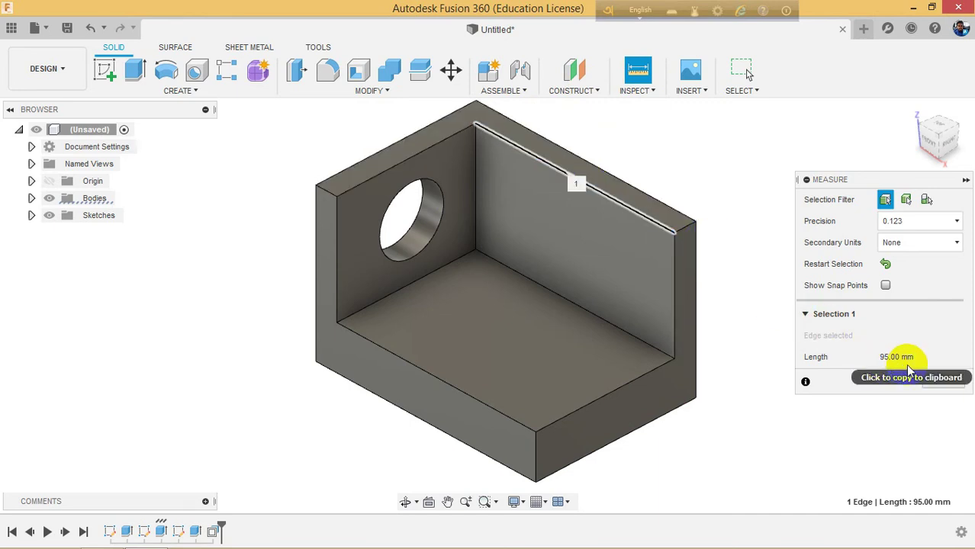
click(943, 382)
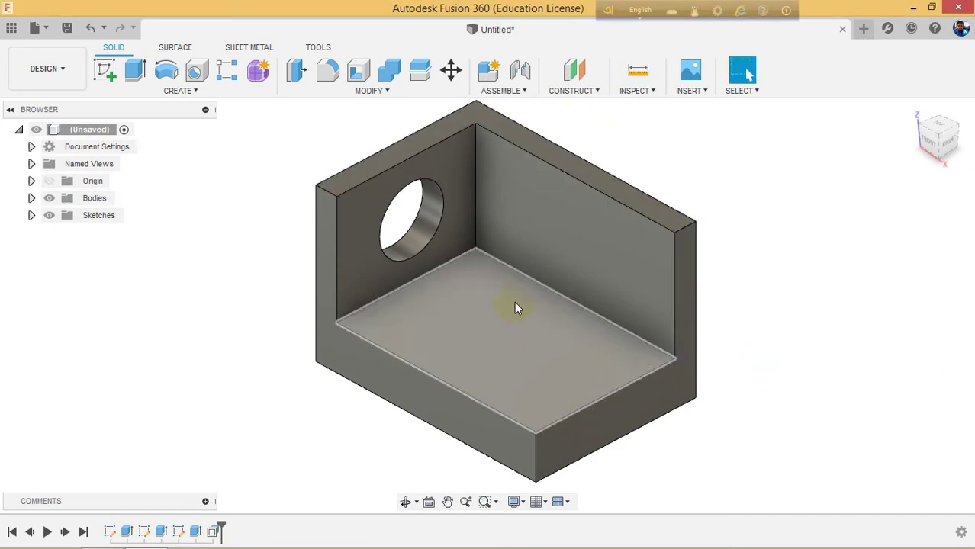
Delete the outward face offset from the timeline.
right_click(213, 531)
click(244, 459)
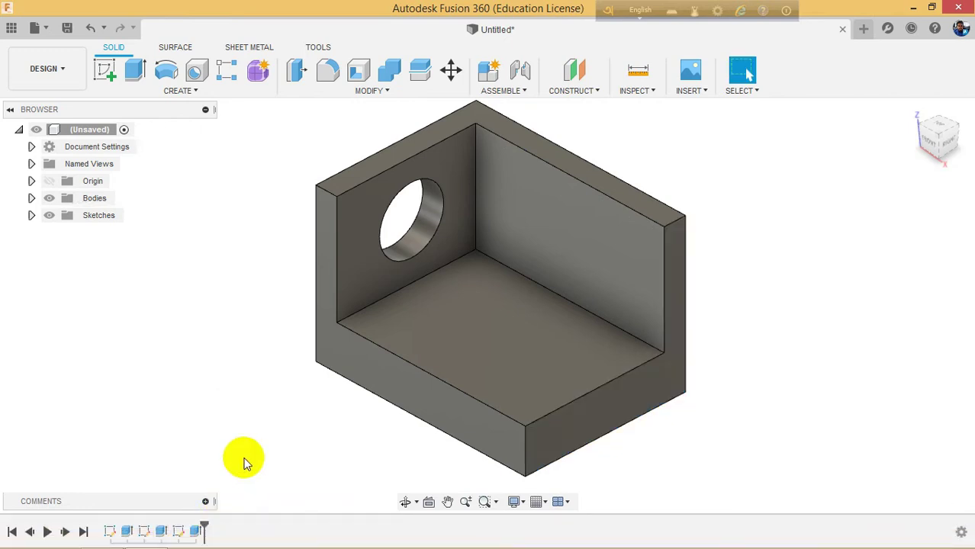
Use Press Pull to offset the L-shaped end face inward with a distance of -5 mm.
click(292, 69)
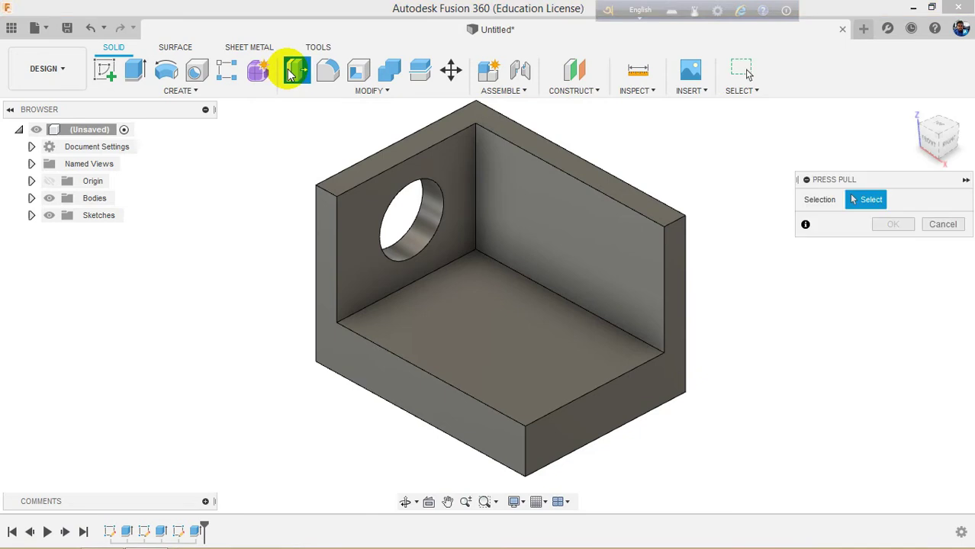
click(631, 391)
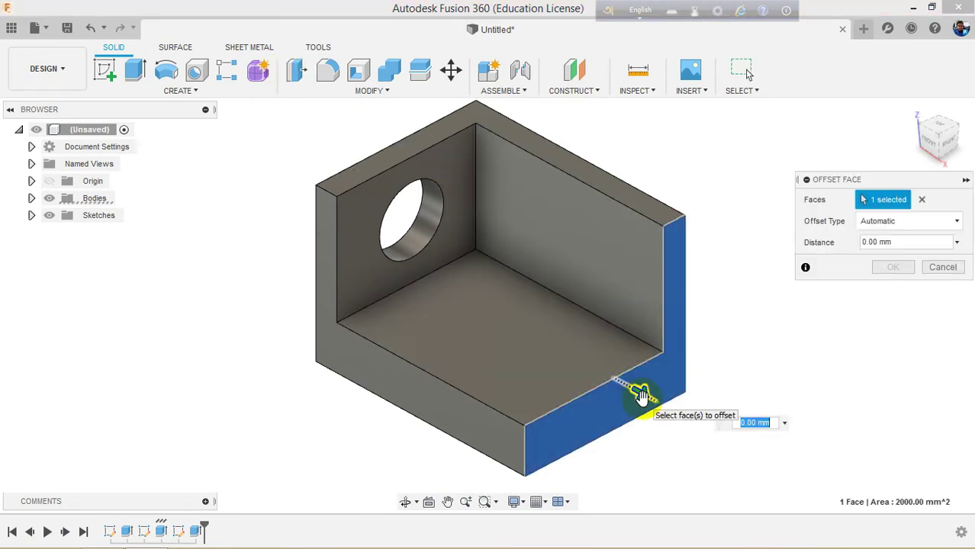
drag(642, 397, 589, 369)
click(910, 242)
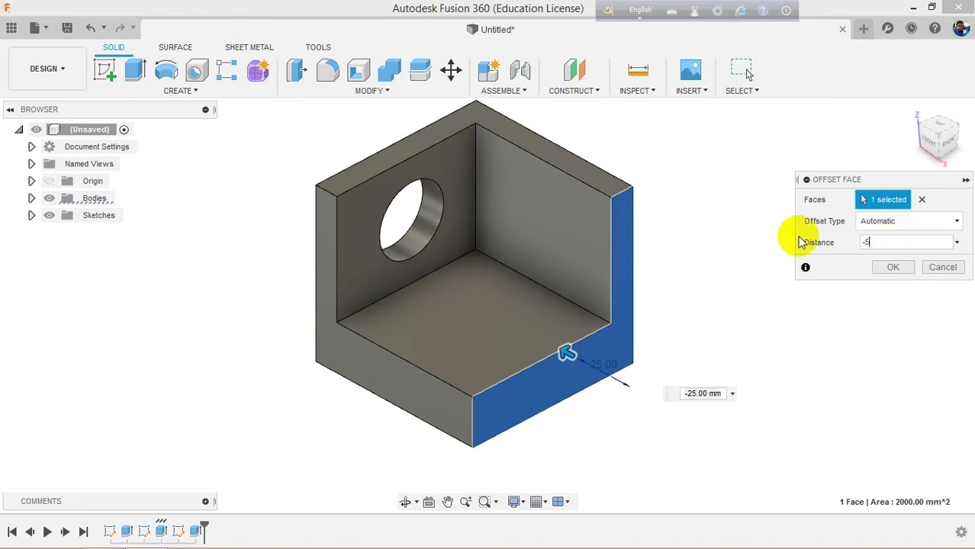
text(-5)
key(Return)
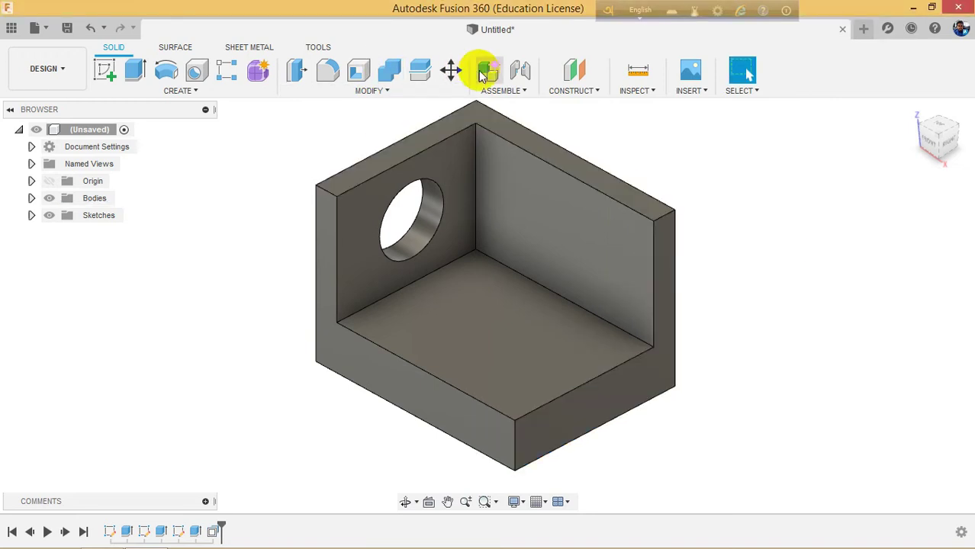
Measure the upper inner edge of the shortened long wall.
click(635, 71)
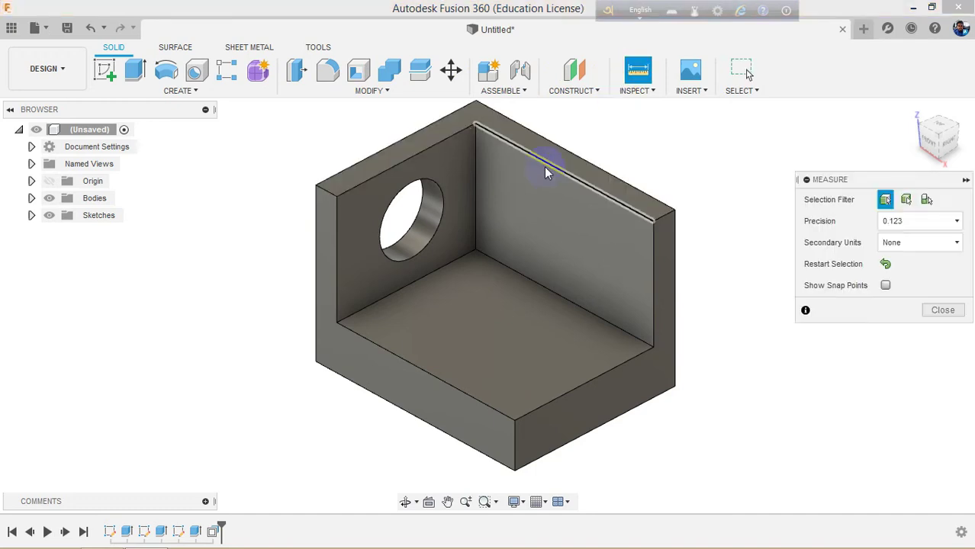
click(545, 172)
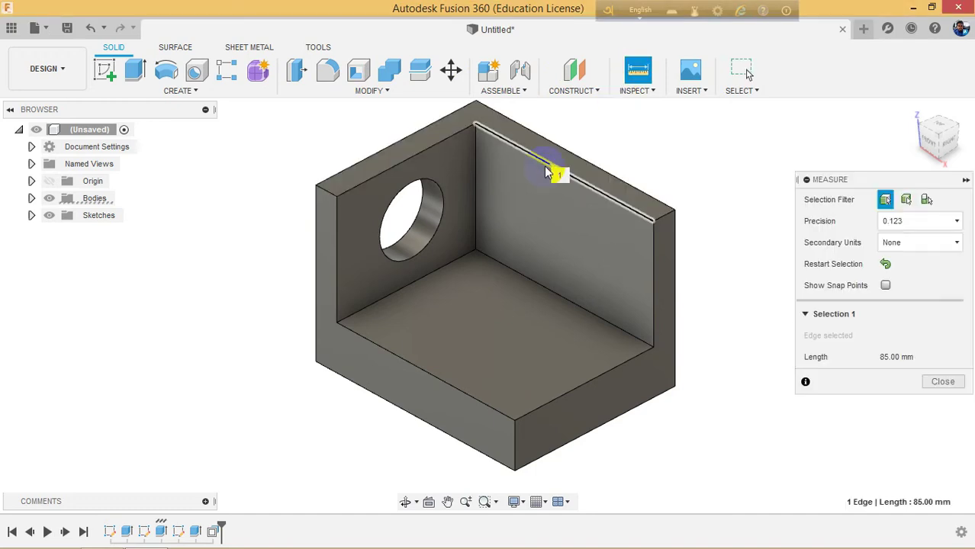
click(940, 381)
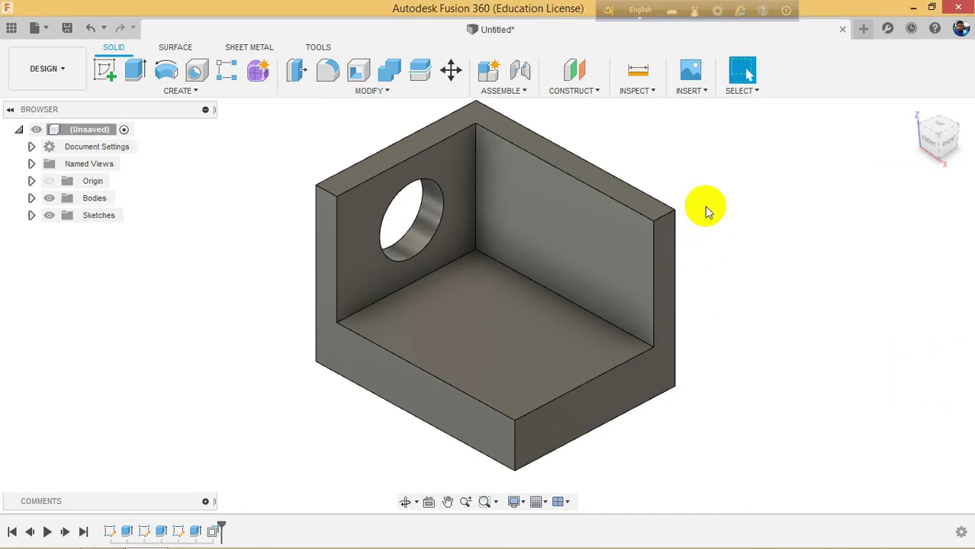
click(412, 254)
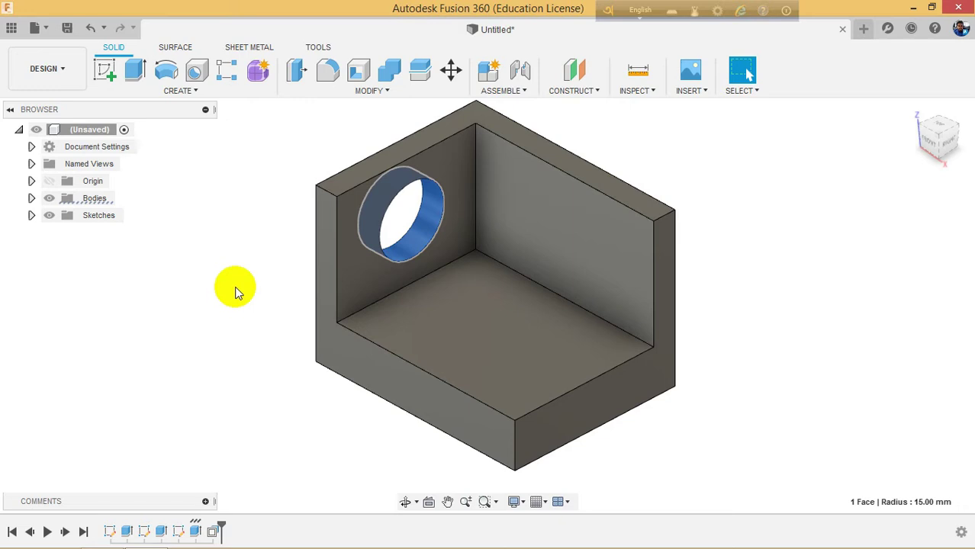
click(237, 283)
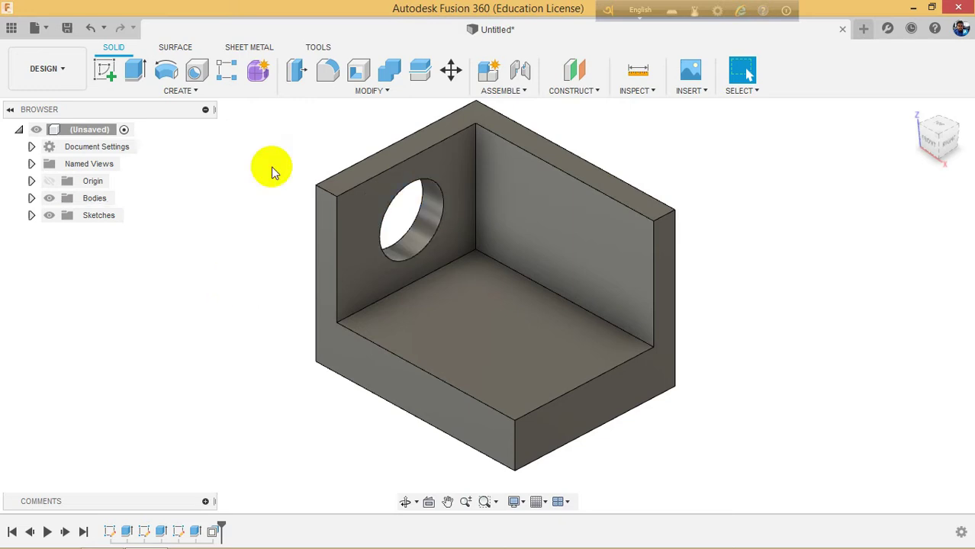
click(546, 418)
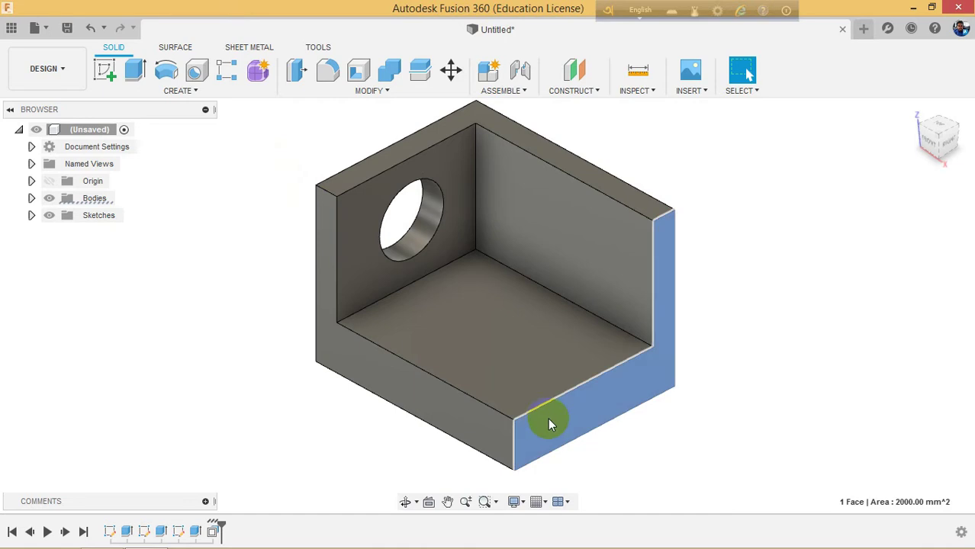
click(612, 444)
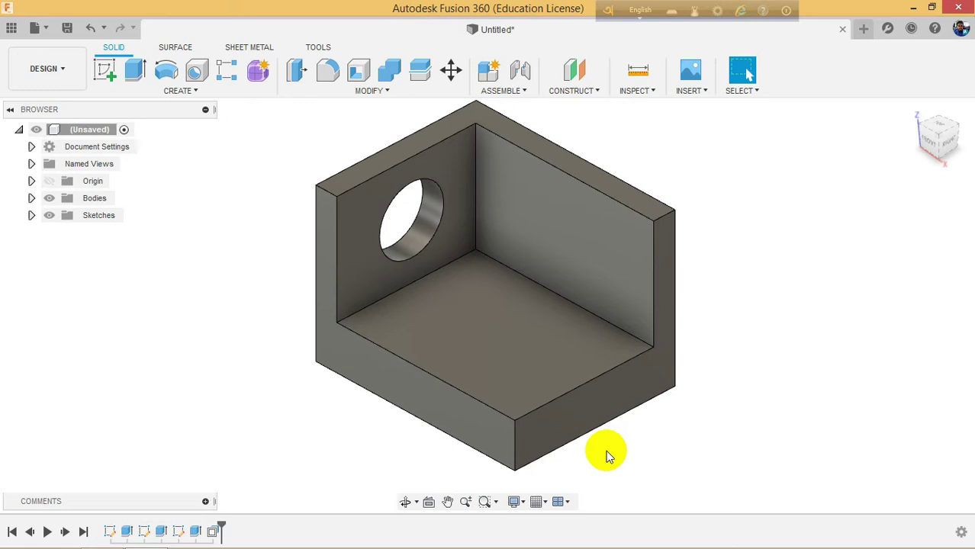
Shrink the circular hole by offsetting its cylindrical face 5 mm with Press Pull.
click(305, 78)
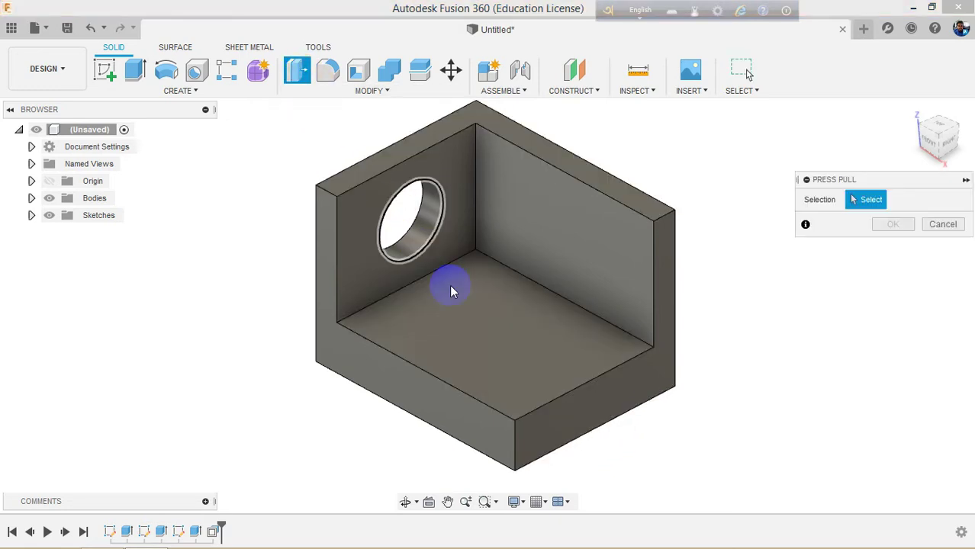
click(414, 235)
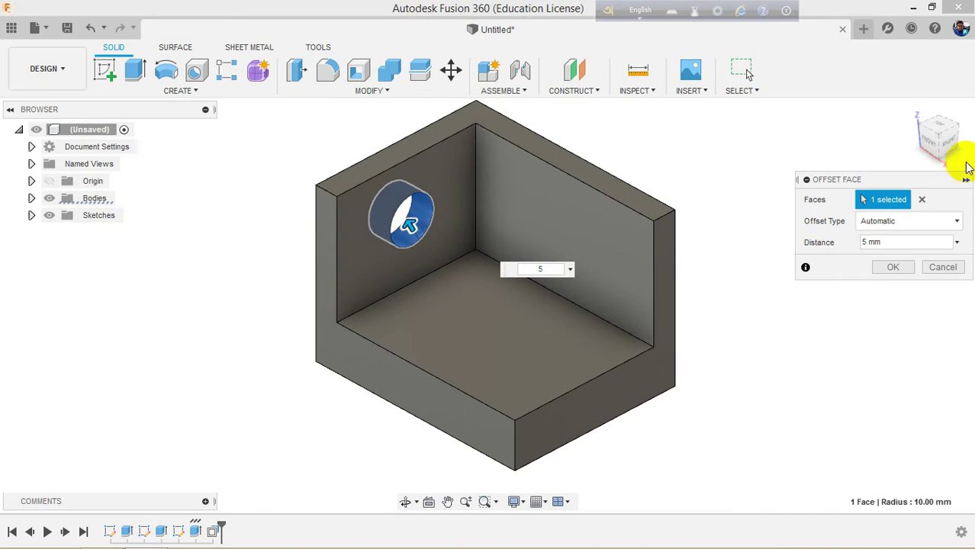
click(950, 143)
scroll(471, 373, up, 5)
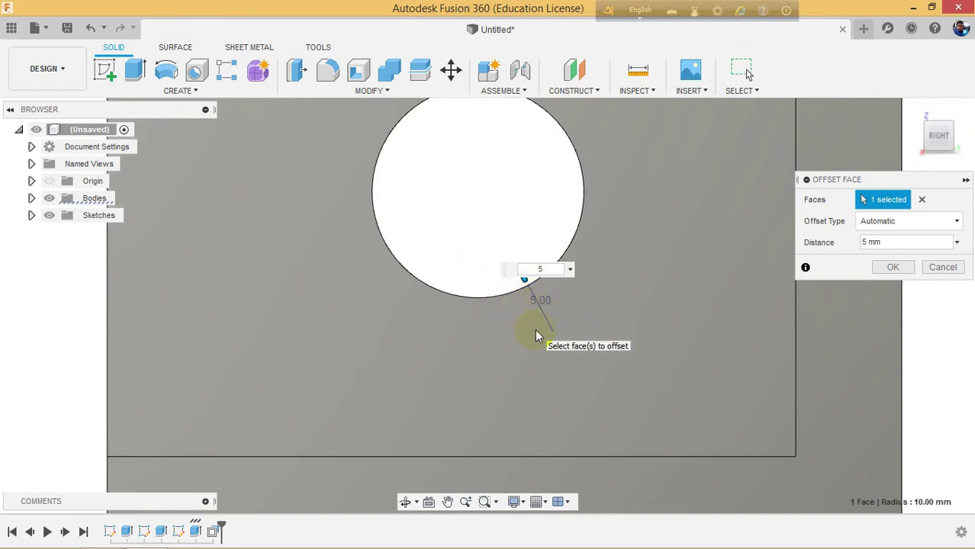
click(904, 269)
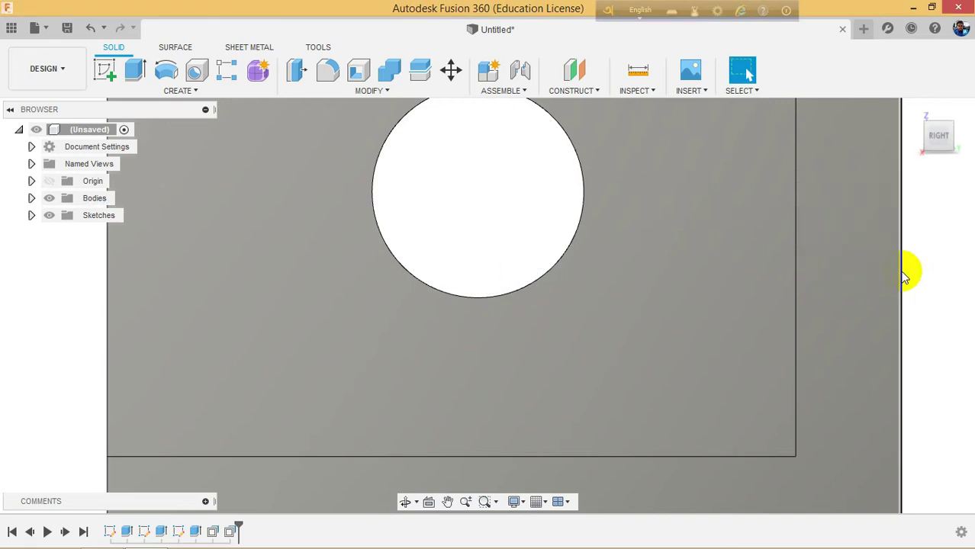
Enlarge the circular hole by offsetting its cylindrical face with Offset Face at a distance of -5 mm.
scroll(405, 260, down, 5)
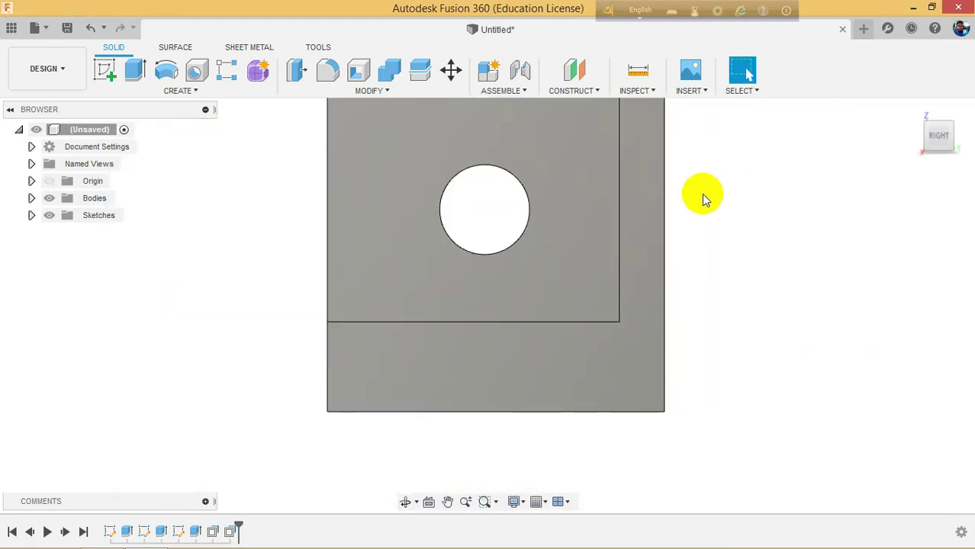
click(936, 143)
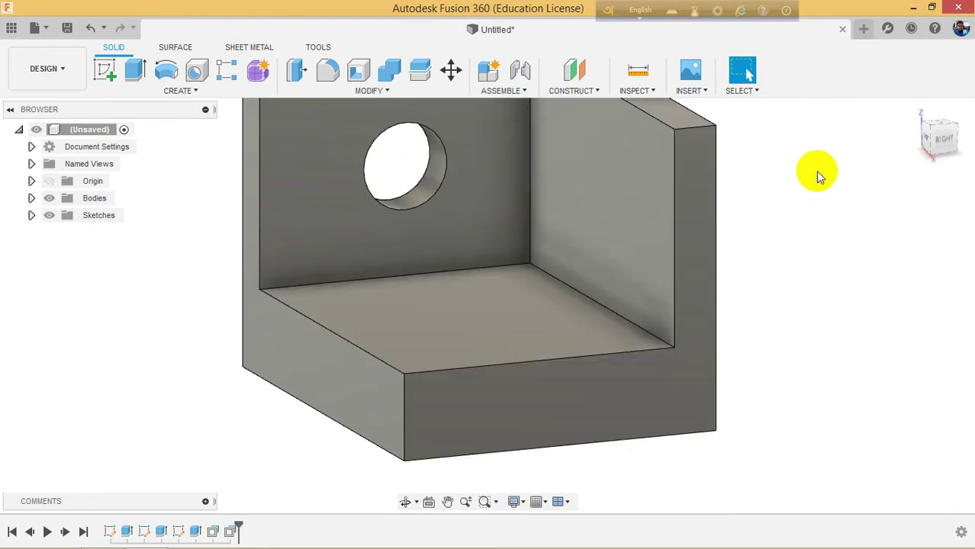
drag(940, 145, 969, 155)
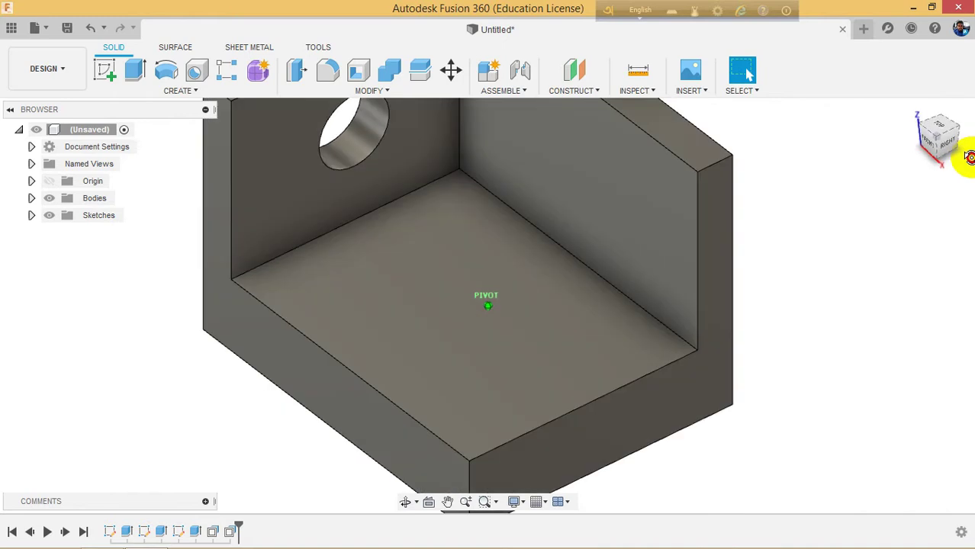
click(308, 93)
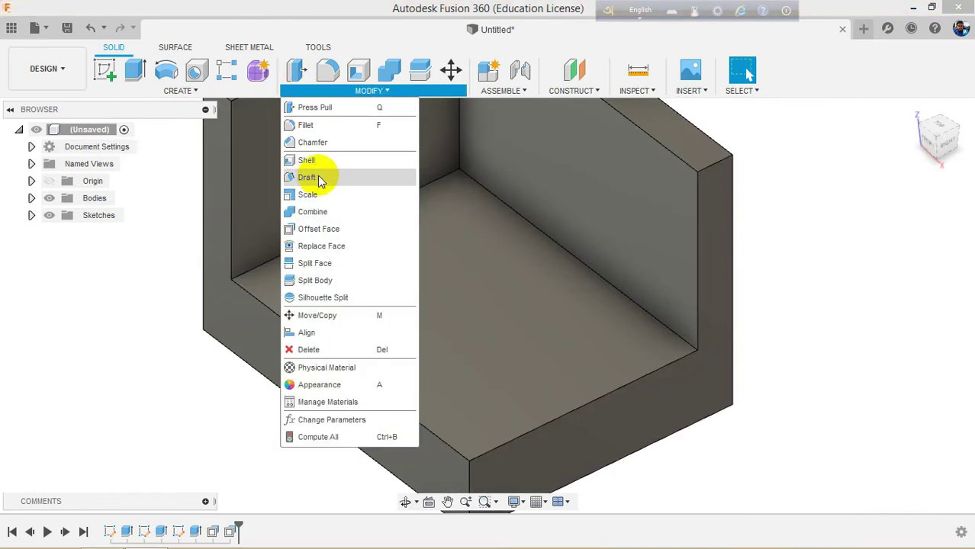
click(320, 226)
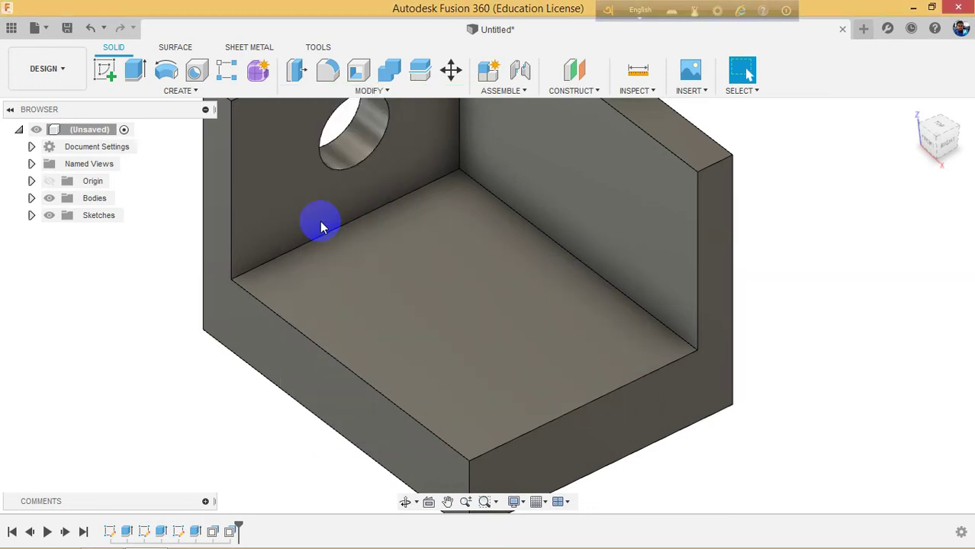
click(347, 162)
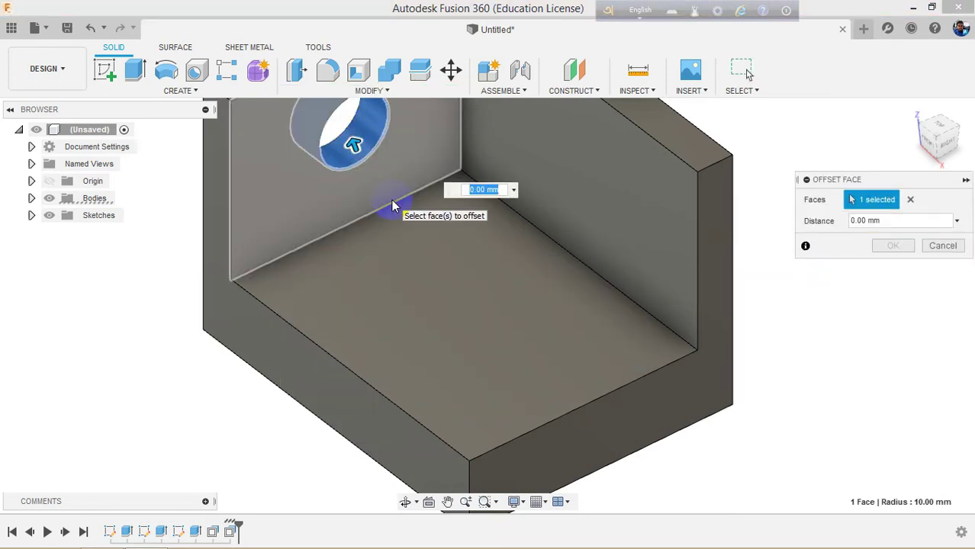
text(5)
key(Return)
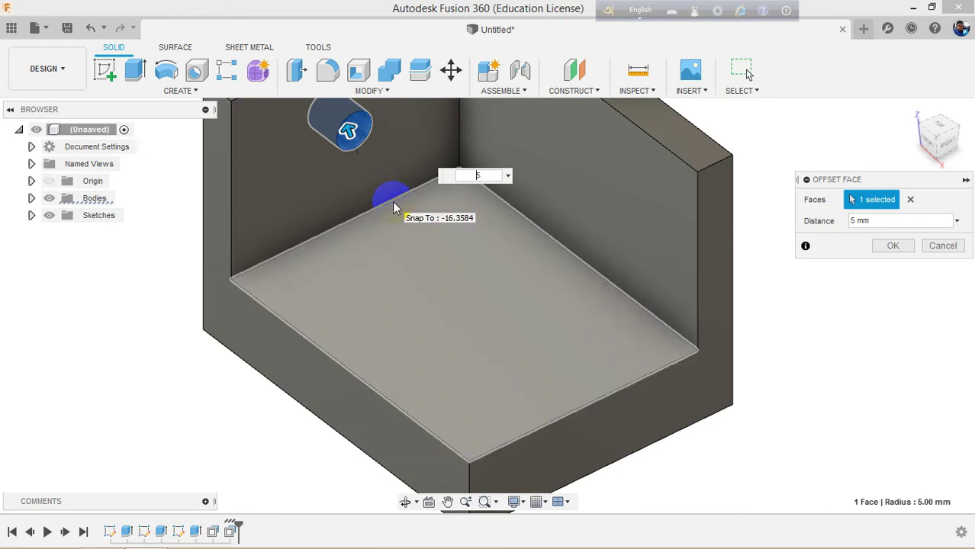
key(Return)
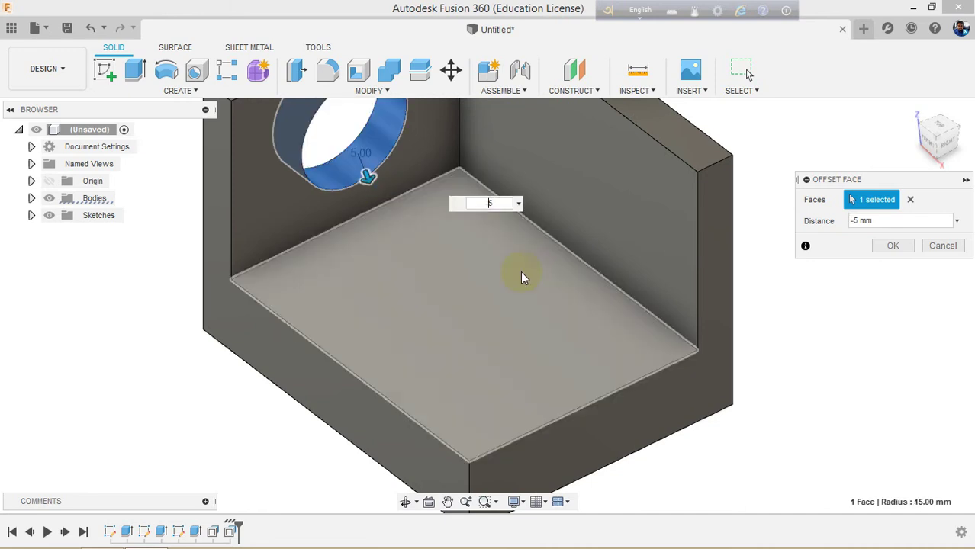
click(894, 245)
Examine the enlarged hole from several angles and highlight the hole's sketch in the timeline for comparison.
scroll(533, 401, down, 3)
scroll(410, 211, up, 5)
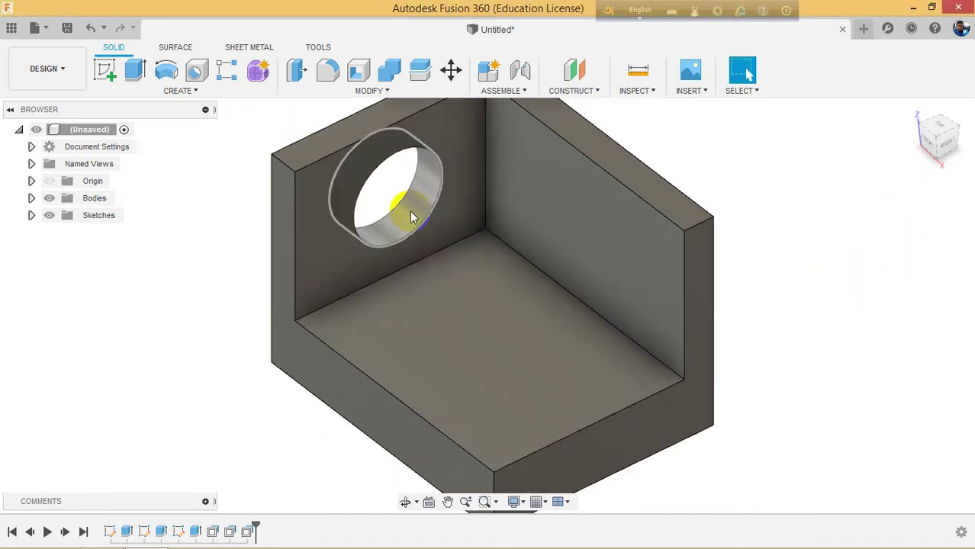
mouse_move(942, 139)
mouse_down()
mouse_move(931, 105)
mouse_move(932, 116)
mouse_up()
click(181, 530)
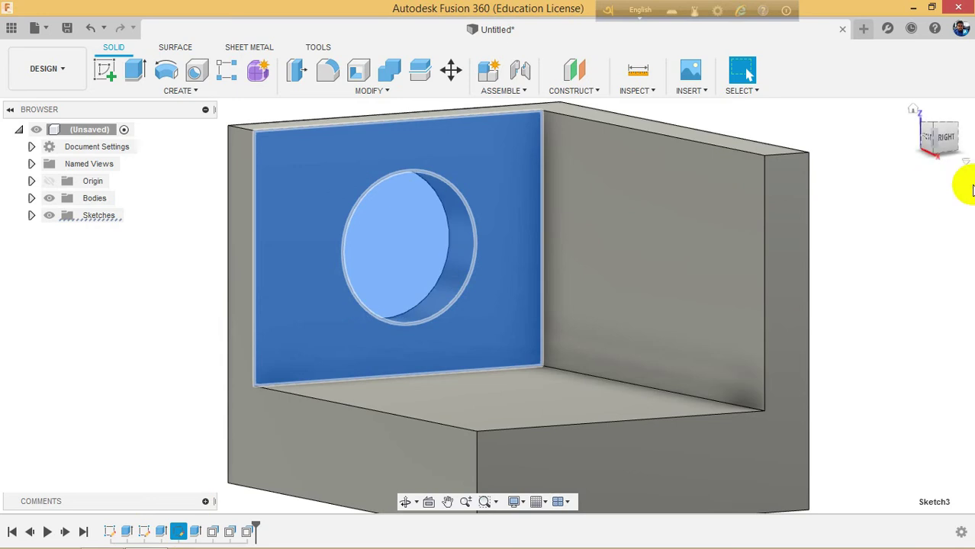
click(942, 135)
drag(898, 138, 958, 165)
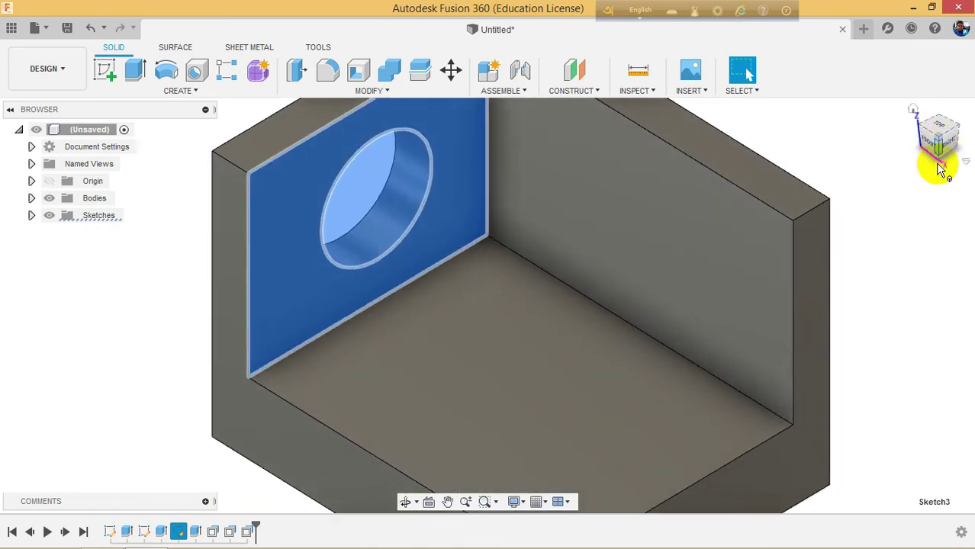
click(839, 244)
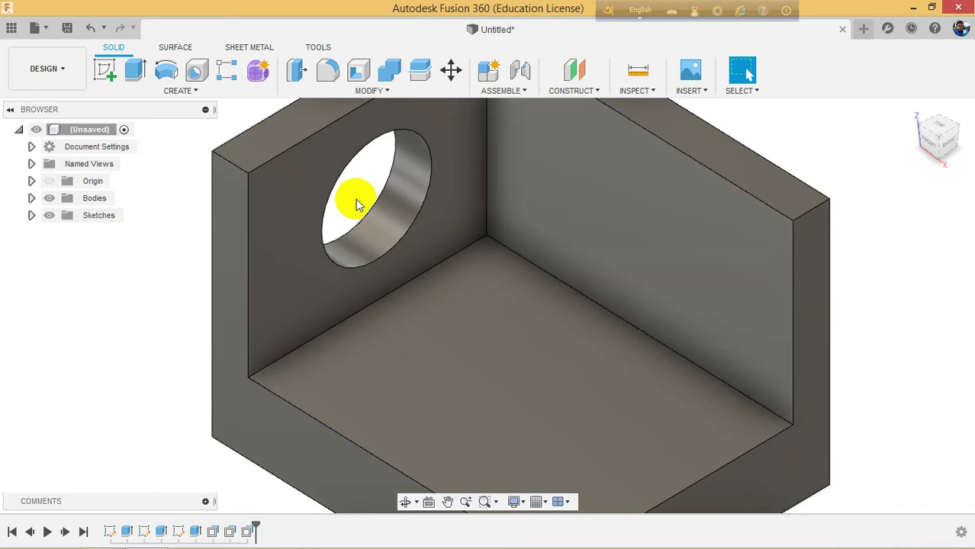
scroll(259, 305, down, 3)
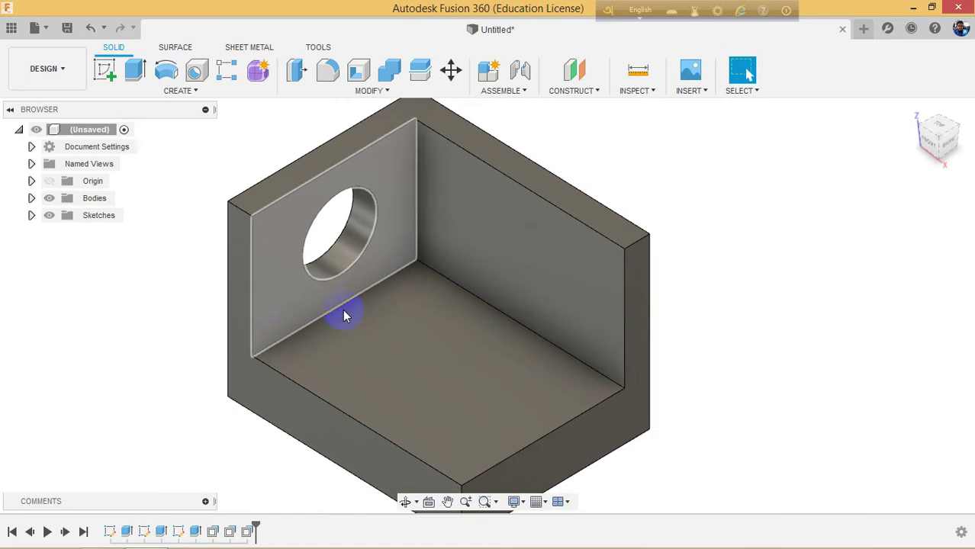
scroll(485, 370, down, 1)
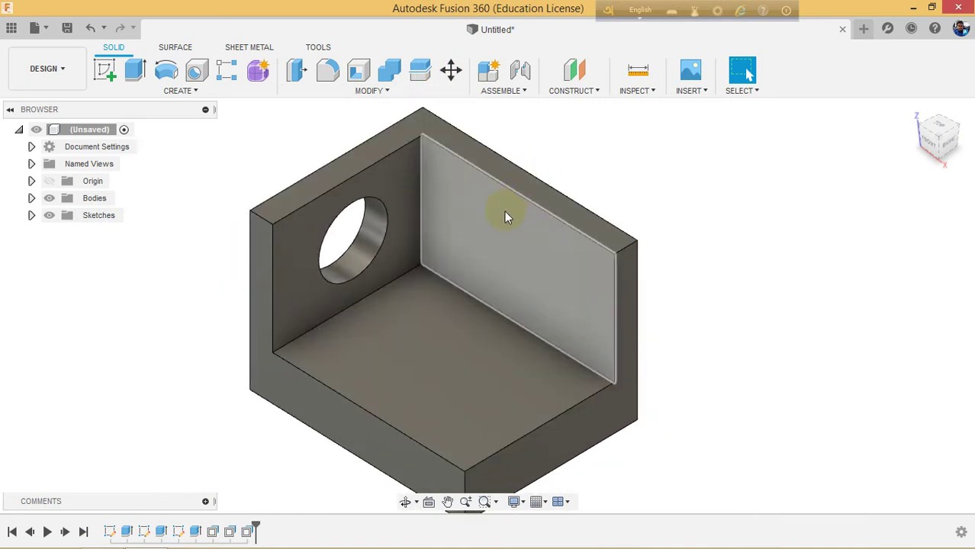
Tilt the long wall's inner face -15 degrees about the X axis using Move/Copy with the Free Move type.
click(450, 71)
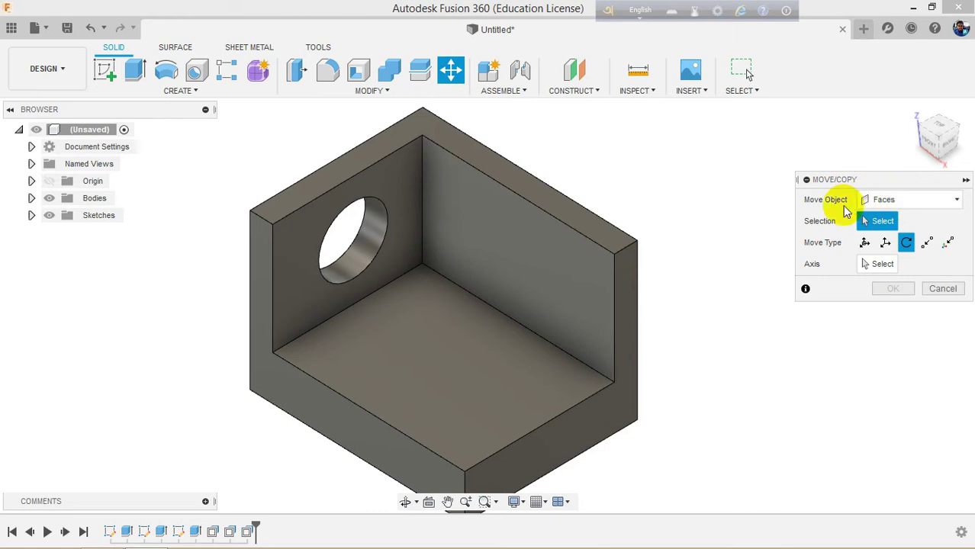
click(503, 256)
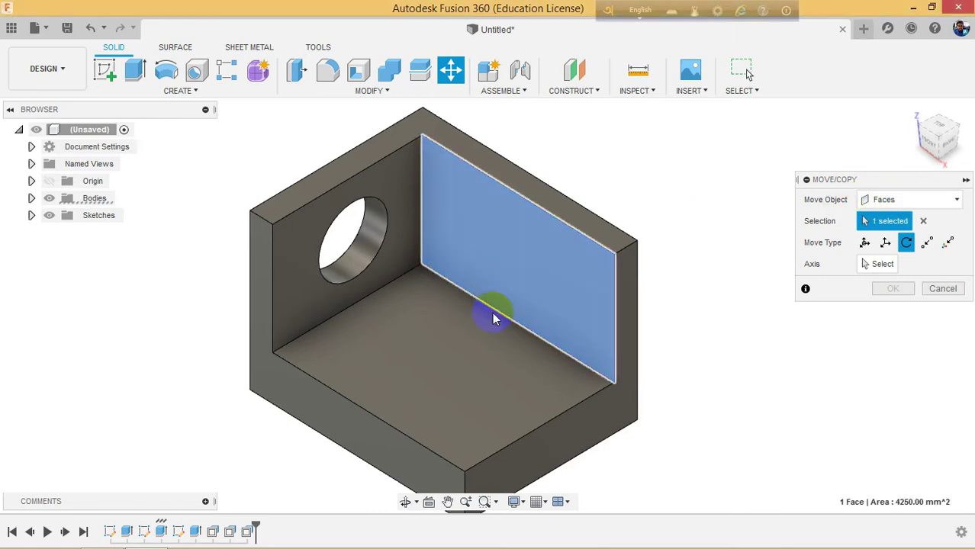
click(864, 243)
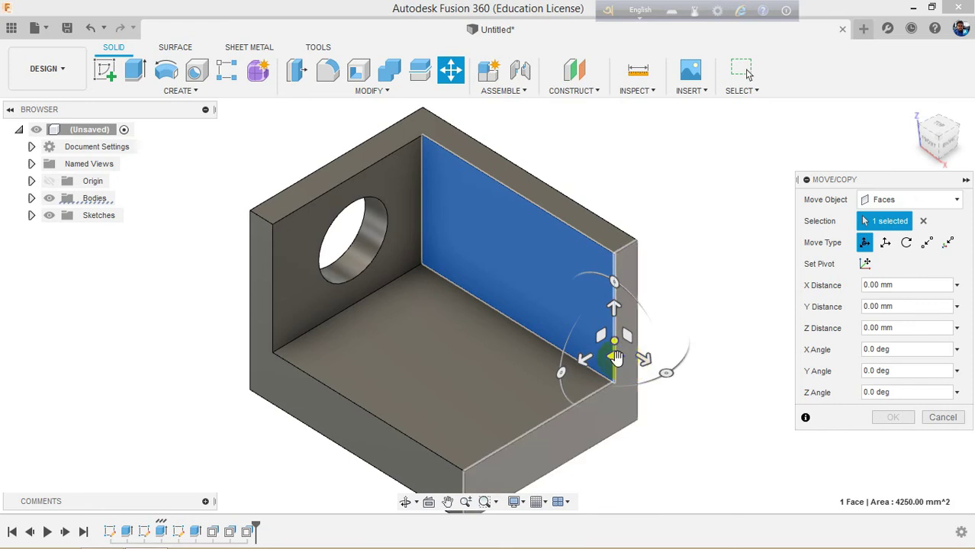
mouse_move(586, 357)
mouse_down()
mouse_move(540, 388)
mouse_move(587, 360)
mouse_move(561, 372)
mouse_move(578, 366)
mouse_up()
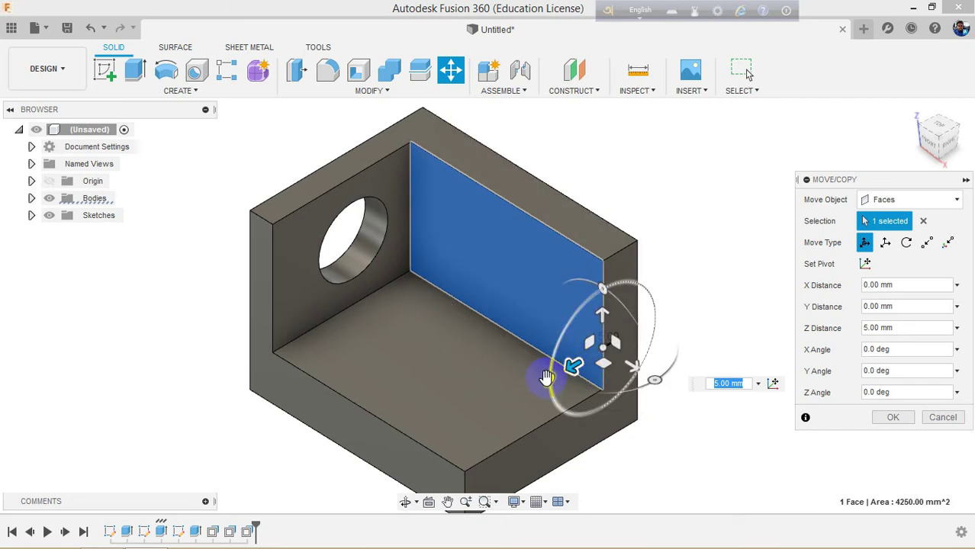
drag(546, 377, 570, 355)
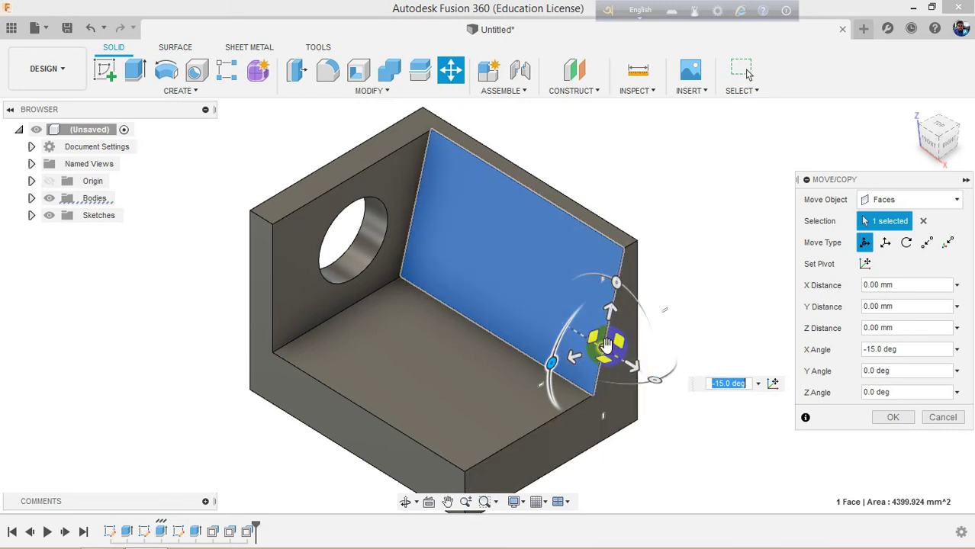
click(948, 144)
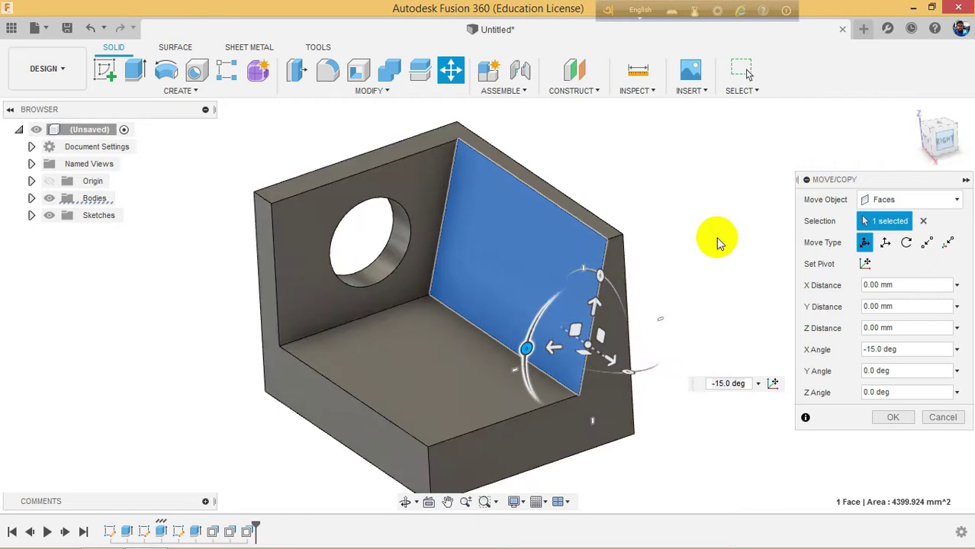
scroll(508, 311, up, 4)
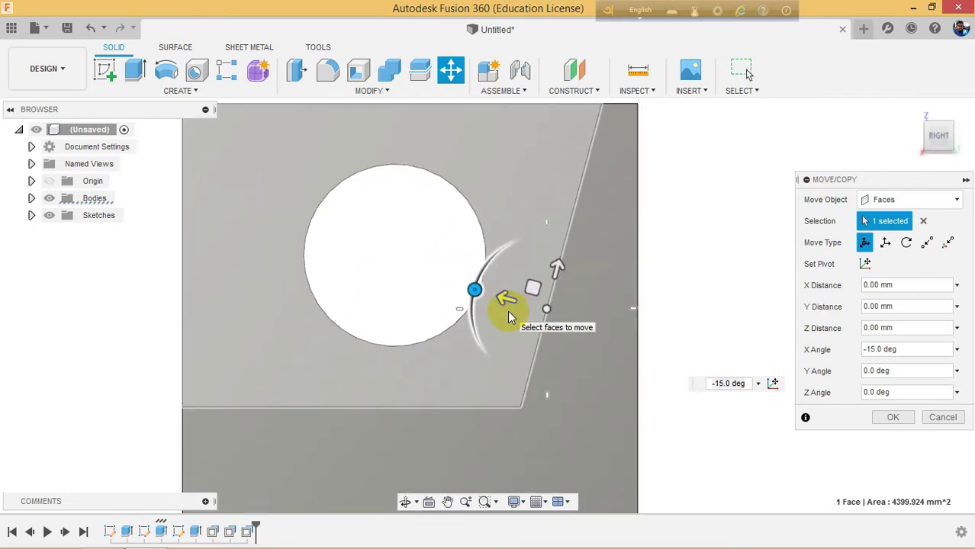
mouse_move(476, 289)
mouse_down()
mouse_move(481, 276)
mouse_move(474, 285)
mouse_up()
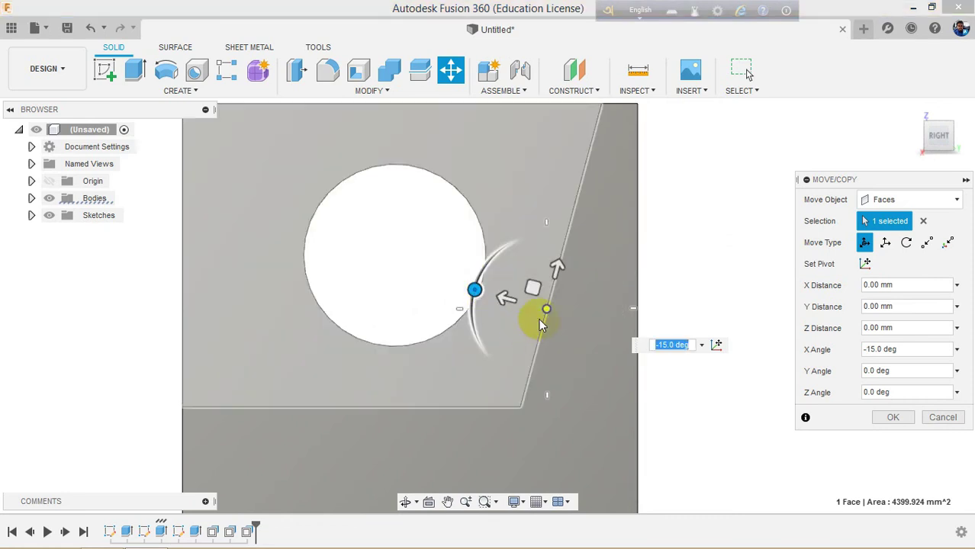
mouse_move(470, 289)
mouse_down()
mouse_move(483, 344)
mouse_move(475, 283)
mouse_move(468, 292)
mouse_up()
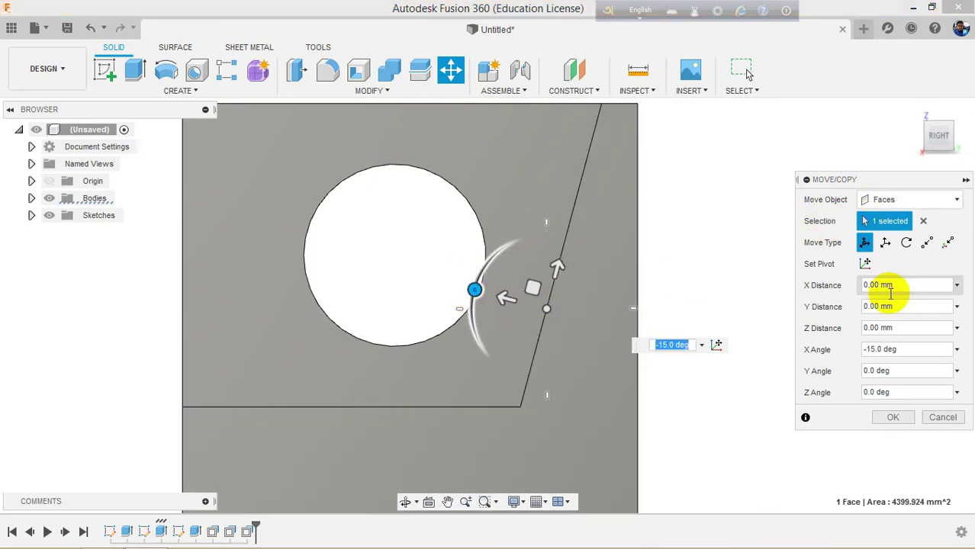
click(934, 103)
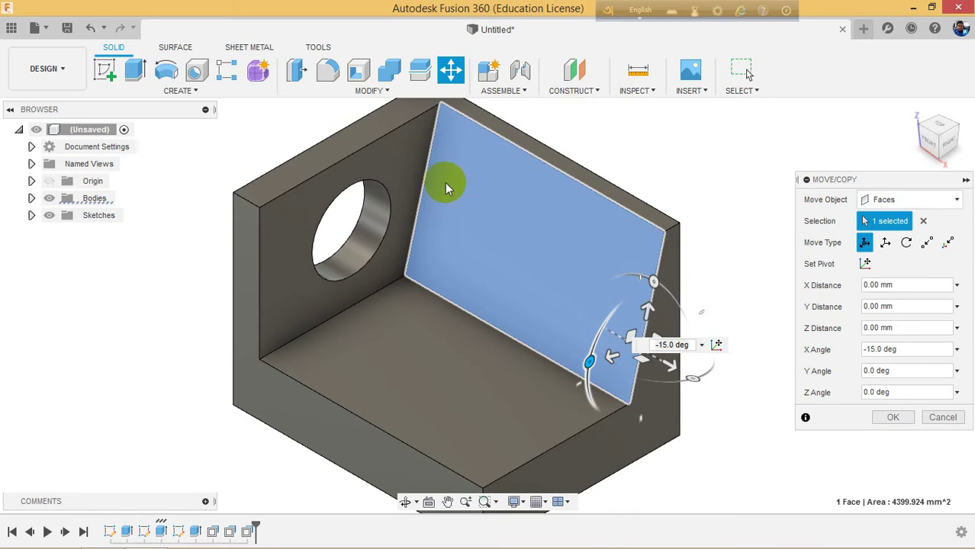
Rotate the long wall's inner face by -20 degrees about its upper edge using the Rotate move type.
click(910, 246)
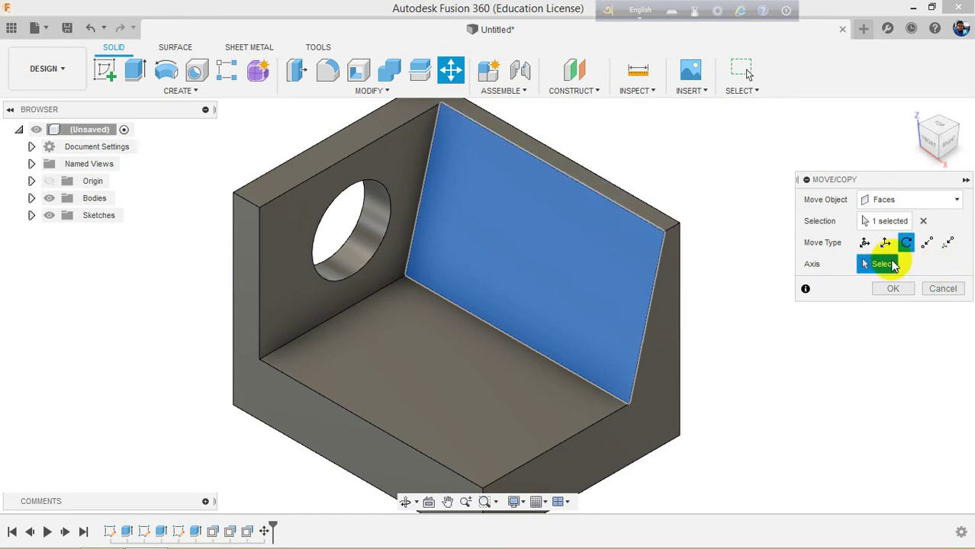
click(604, 196)
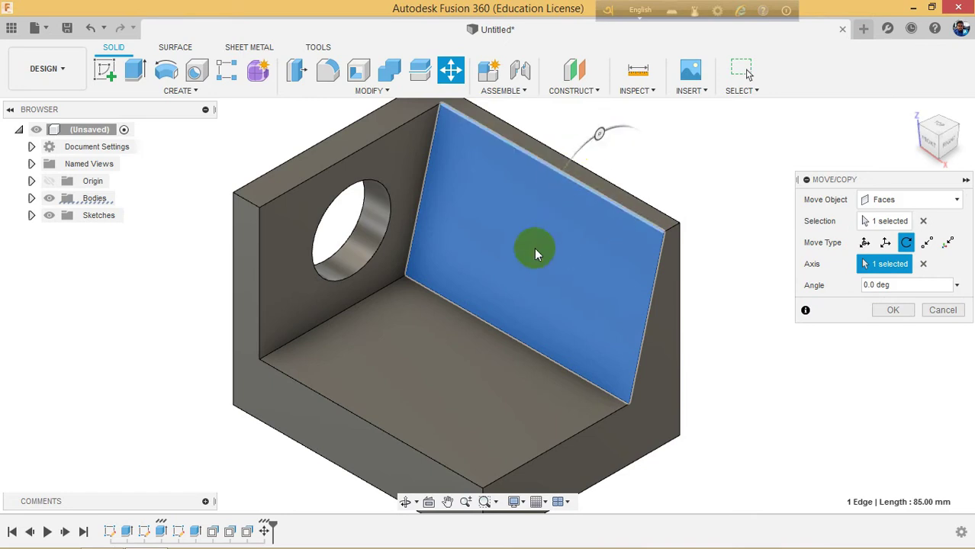
click(599, 135)
drag(599, 135, 622, 136)
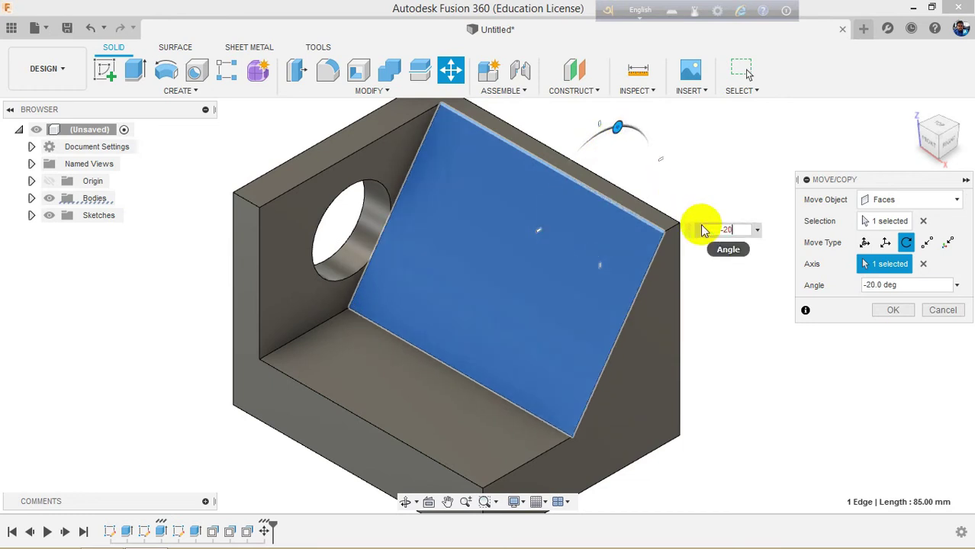
key(Return)
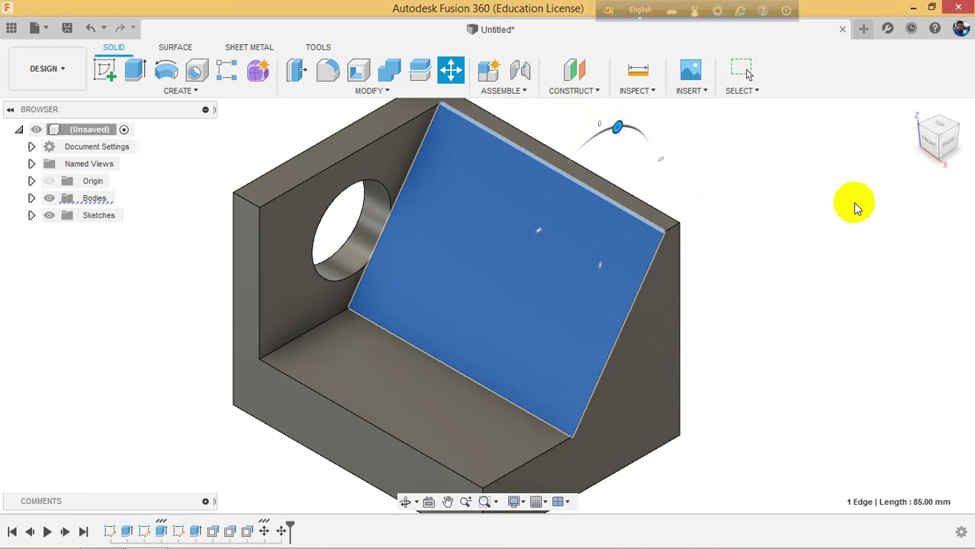
key(Escape)
Delete the earlier free-move feature of the long wall's inner face from the timeline.
drag(950, 144, 874, 147)
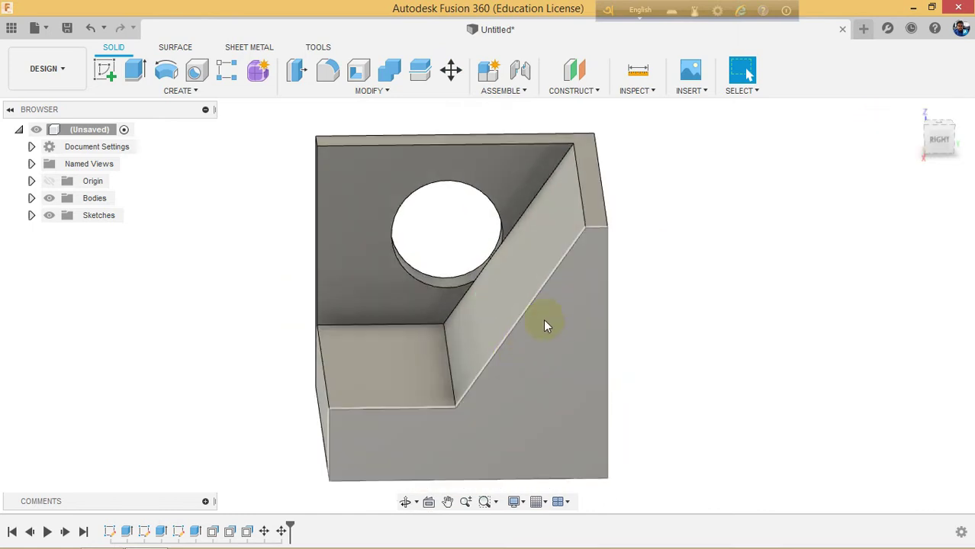
right_click(270, 534)
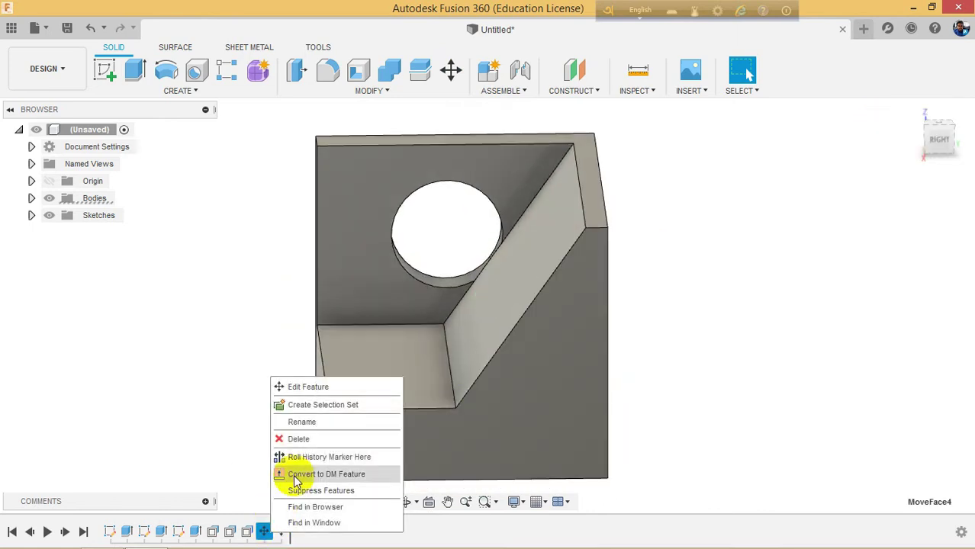
click(311, 436)
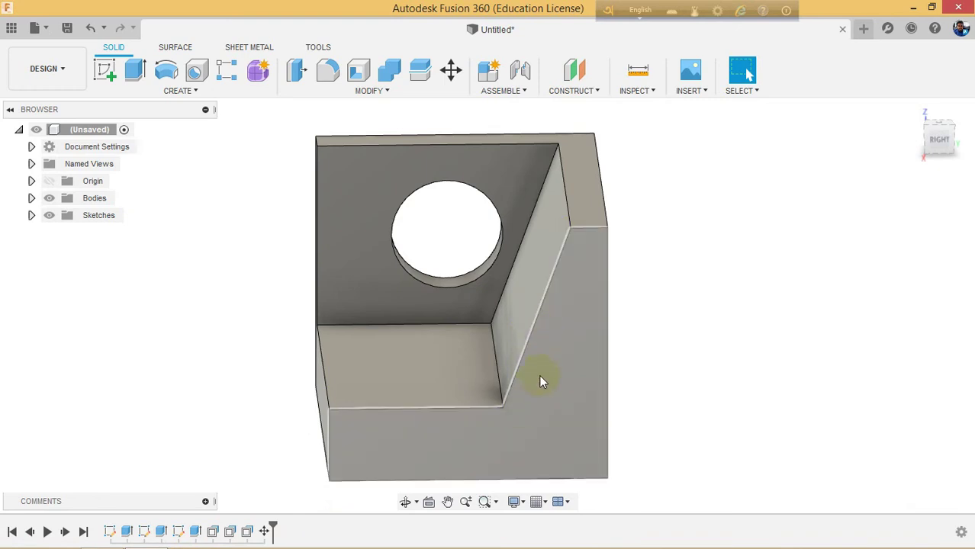
Rotate the inner face of the wall with the hole by -20 degrees about its upper edge using Move/Copy with the Rotate type.
mouse_move(941, 145)
mouse_down()
mouse_move(28, 148)
mouse_move(941, 148)
mouse_up()
click(525, 279)
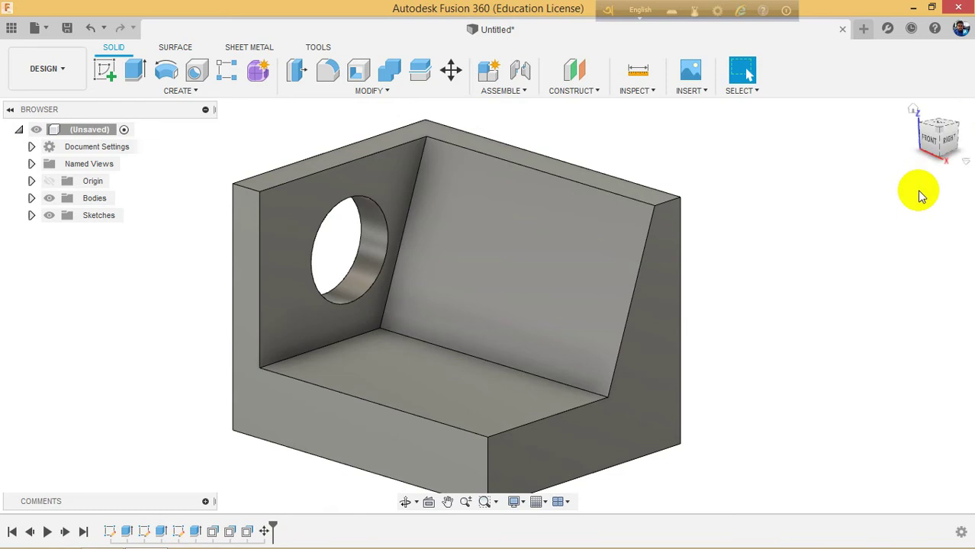
mouse_move(950, 144)
mouse_down()
mouse_move(921, 133)
mouse_move(942, 130)
mouse_up()
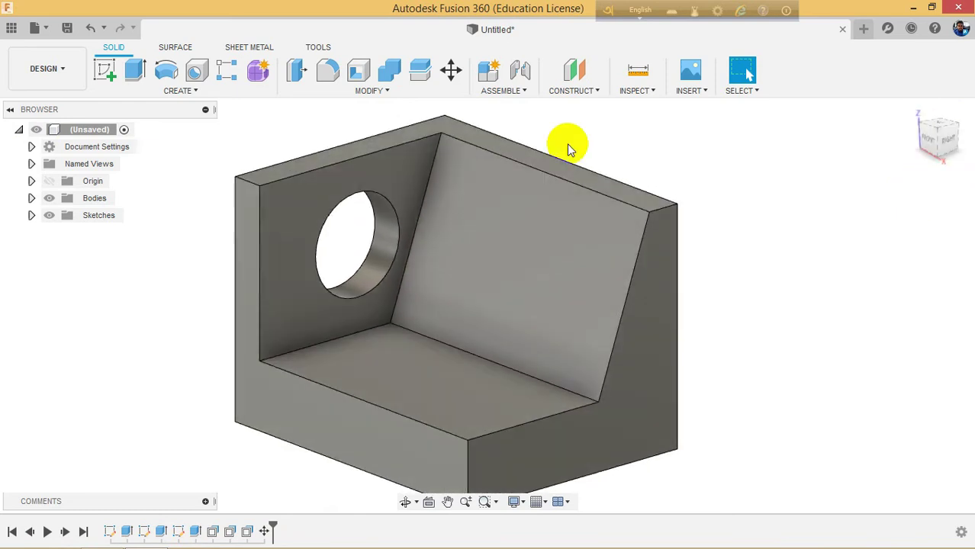
click(389, 204)
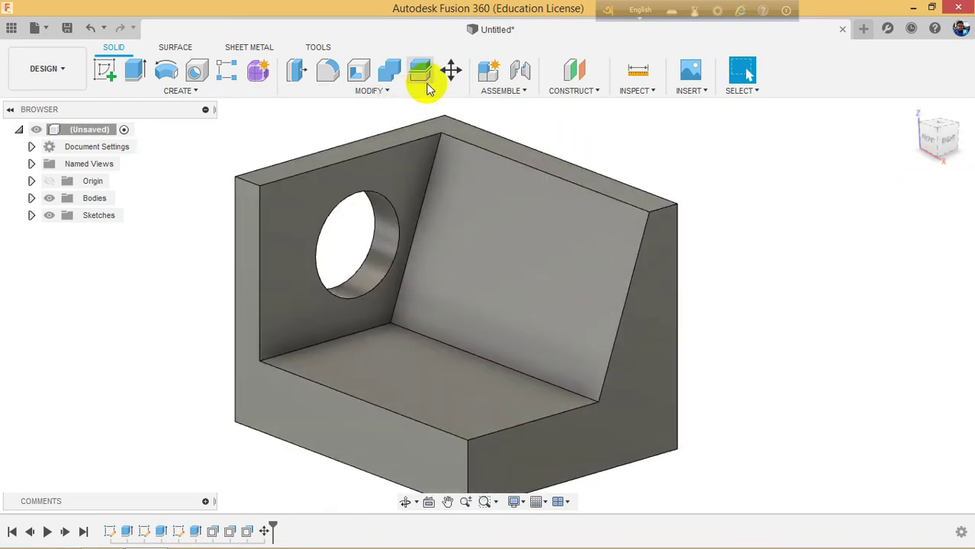
click(452, 69)
click(388, 183)
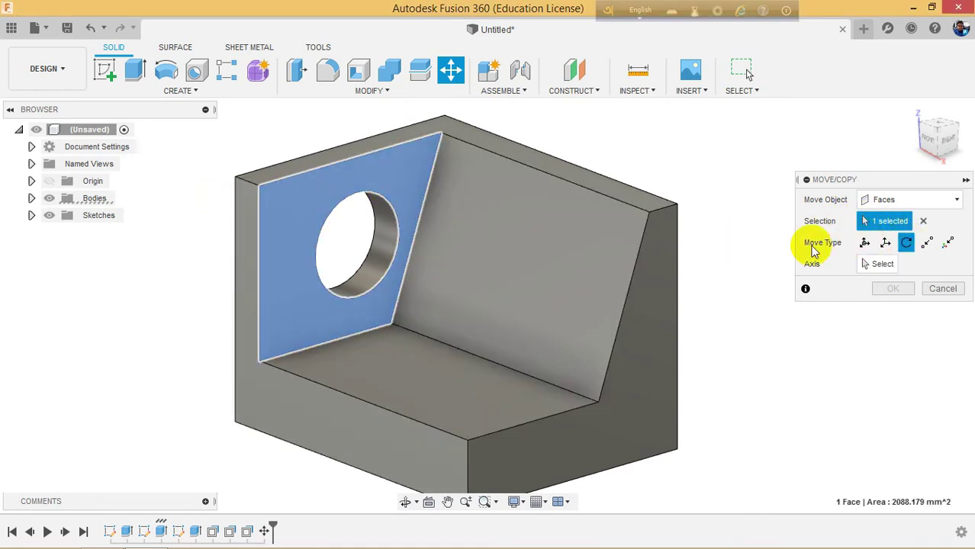
click(875, 263)
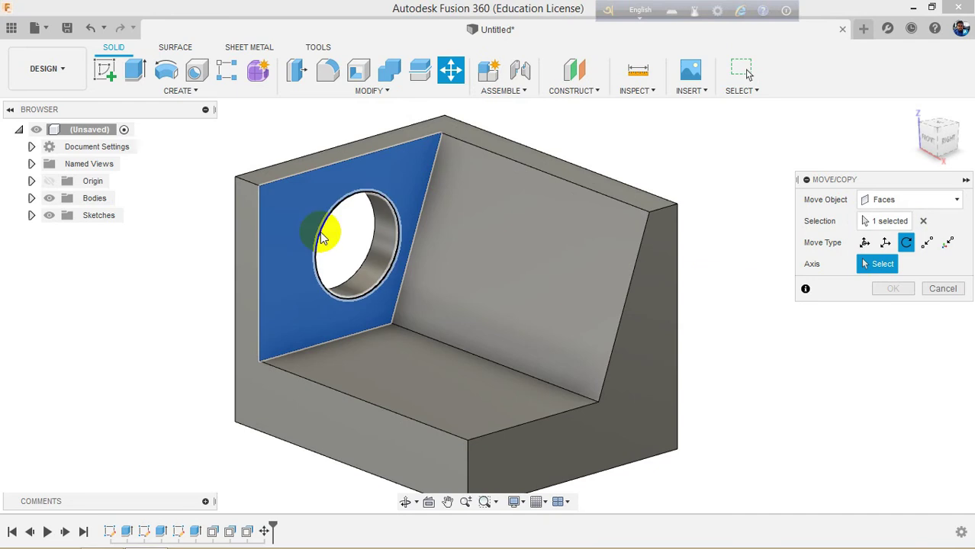
click(328, 172)
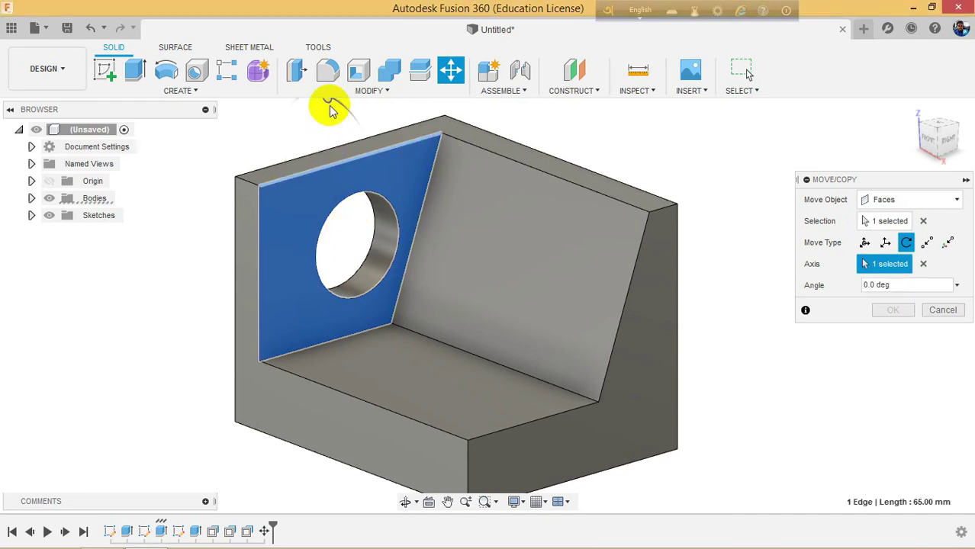
drag(326, 98, 414, 298)
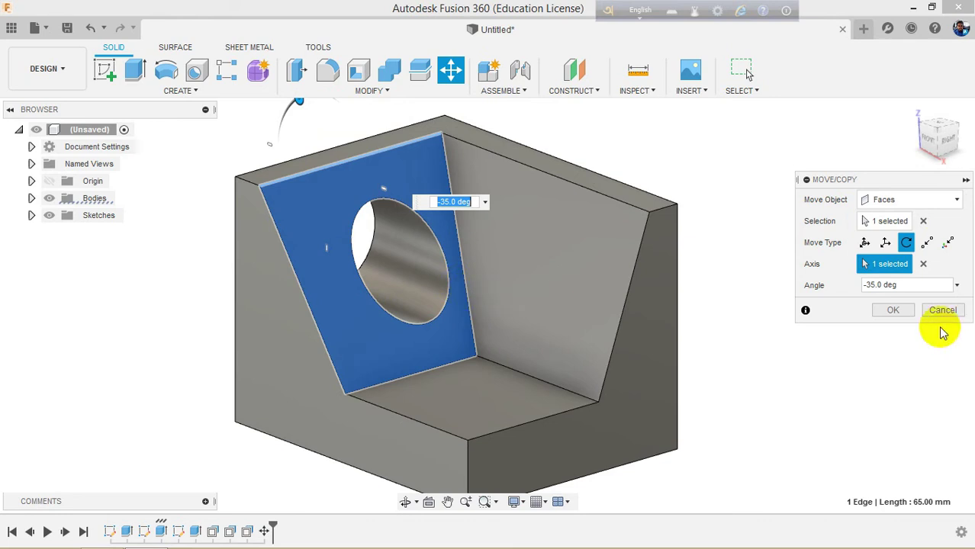
click(875, 285)
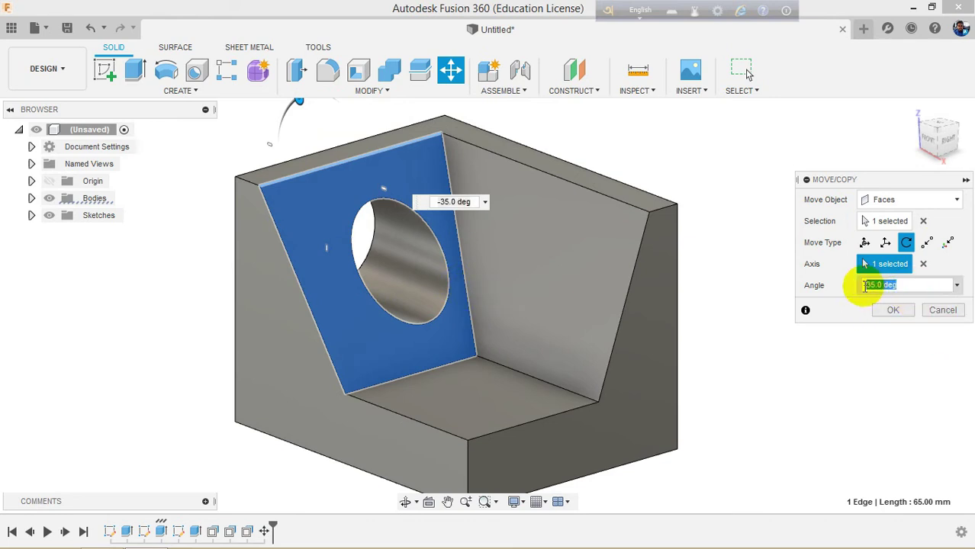
text(20)
key(Return)
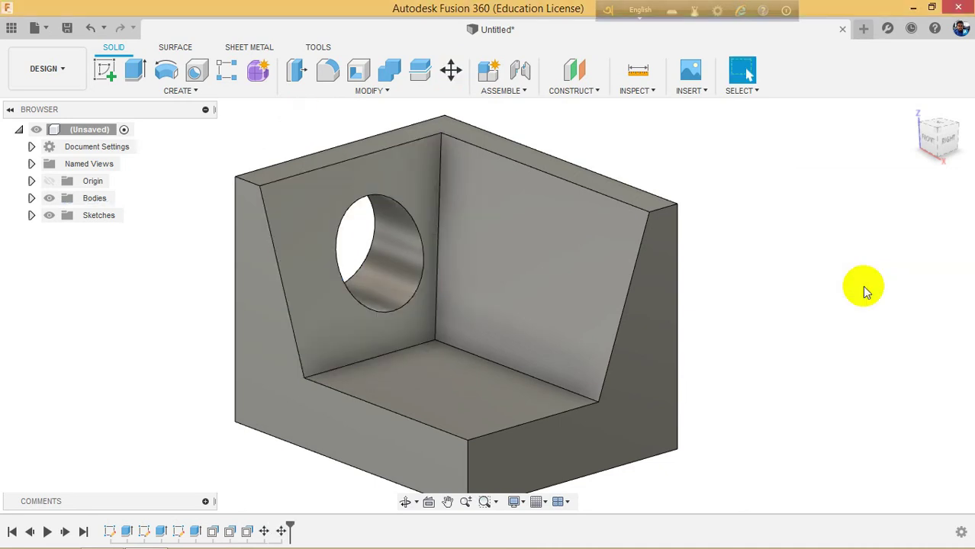
Fillet the upright inner edge between the two tilted walls with a 5 mm constant radius, using Press Pull.
scroll(703, 319, up, 2)
scroll(539, 327, down, 3)
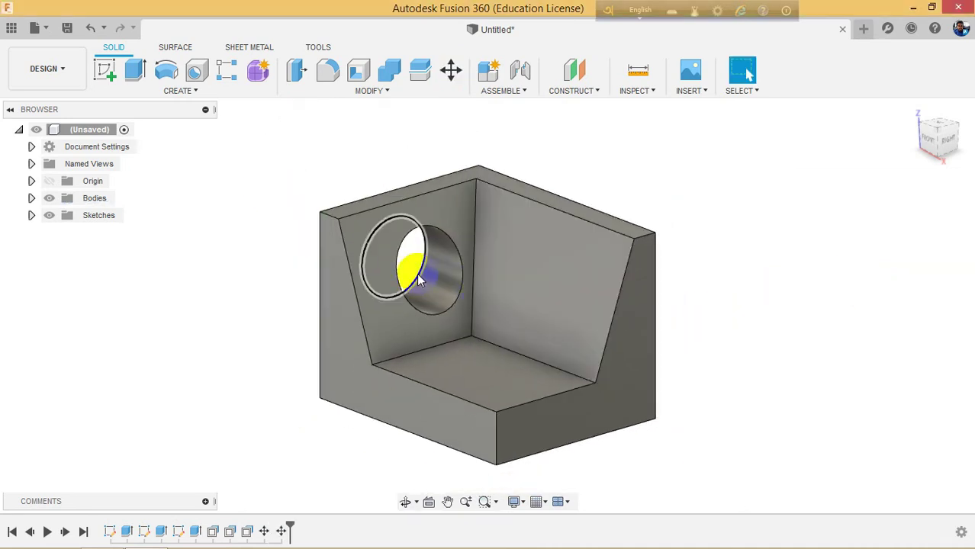
scroll(409, 266, up, 4)
click(942, 136)
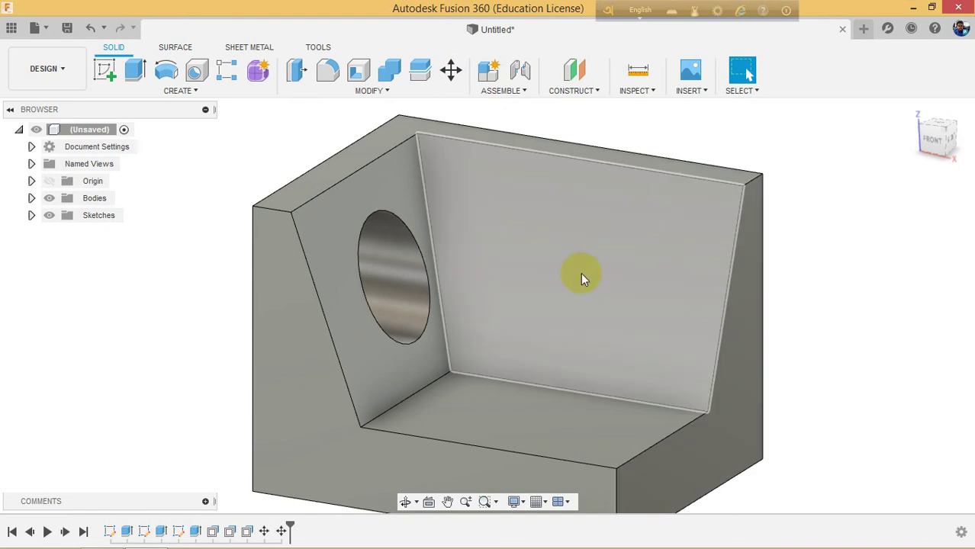
click(294, 73)
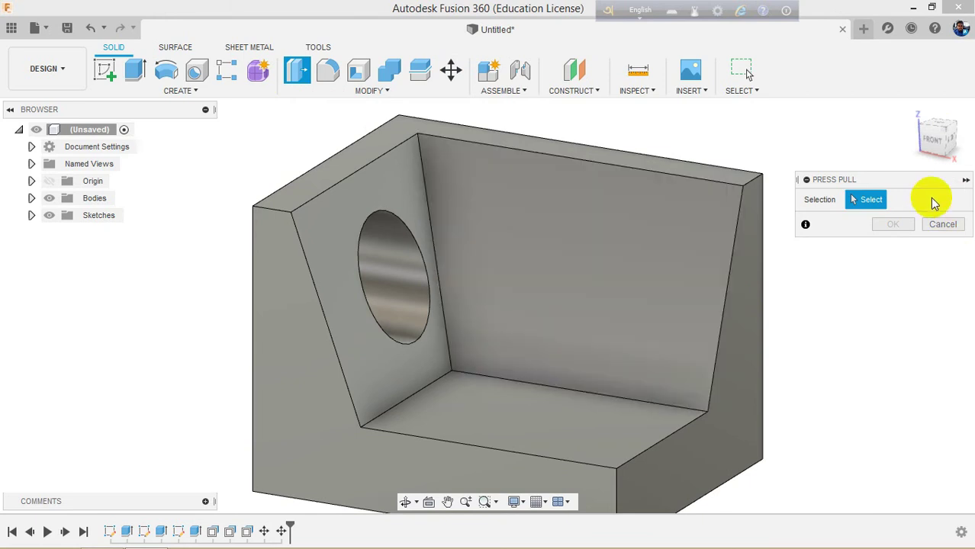
click(418, 161)
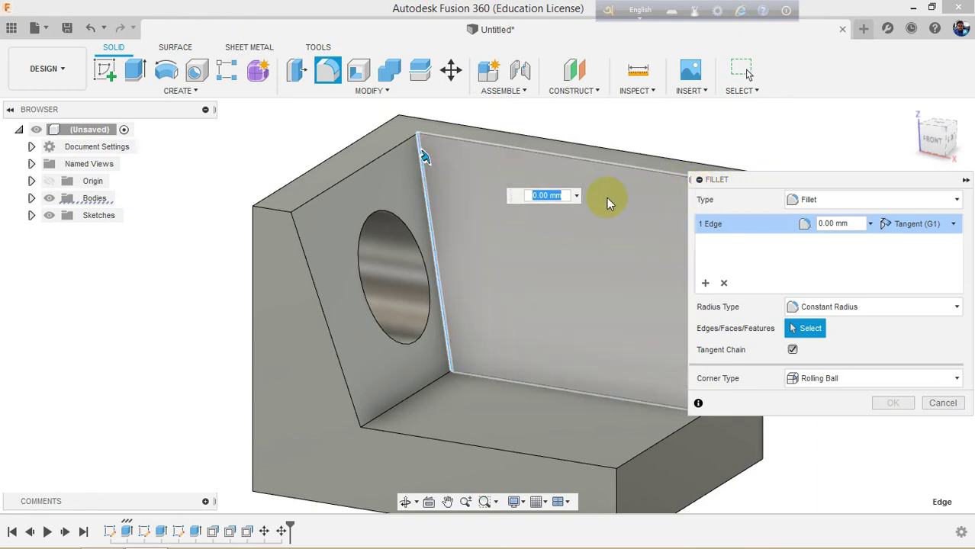
drag(424, 156, 426, 154)
mouse_move(936, 133)
mouse_down()
mouse_move(852, 126)
mouse_move(809, 191)
mouse_move(842, 169)
mouse_up()
shift+middle_drag(873, 161, 846, 165)
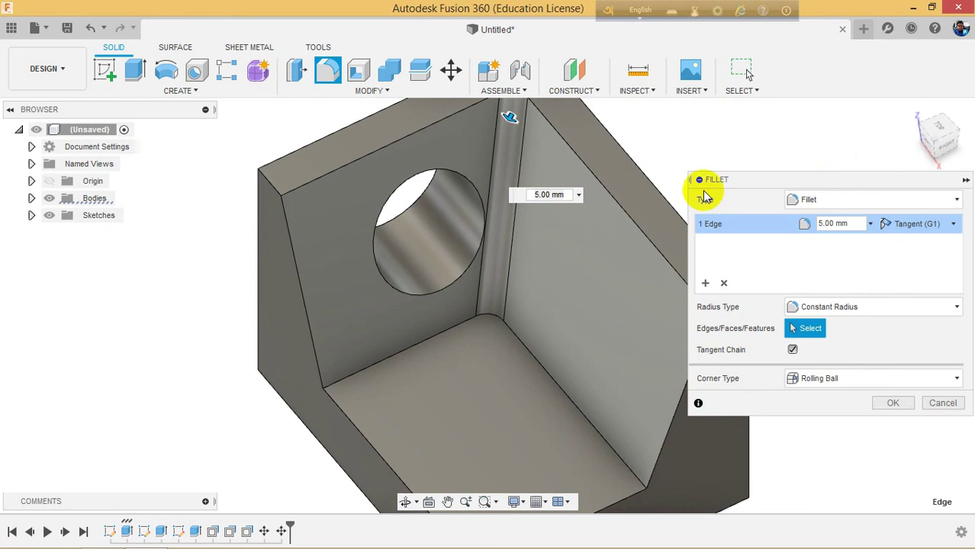
scroll(526, 290, down, 1)
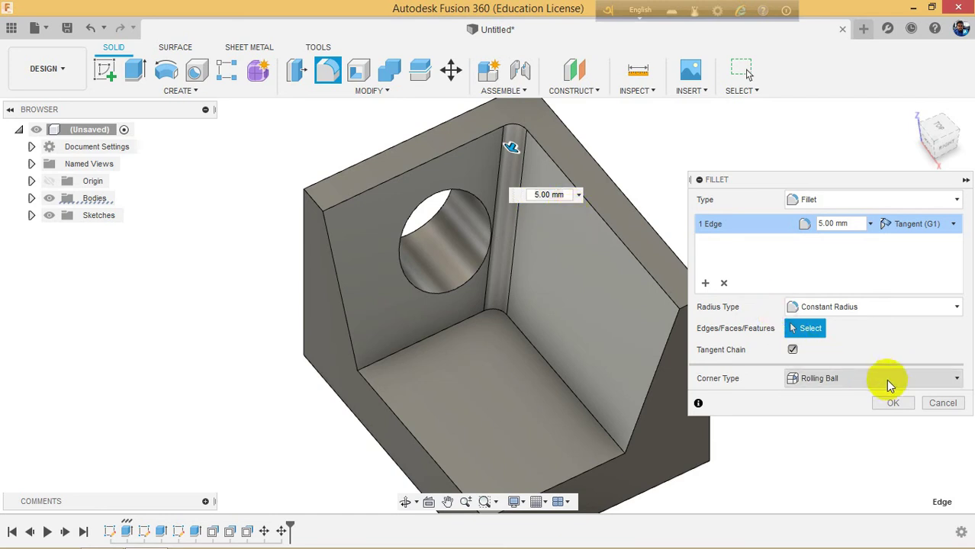
click(892, 402)
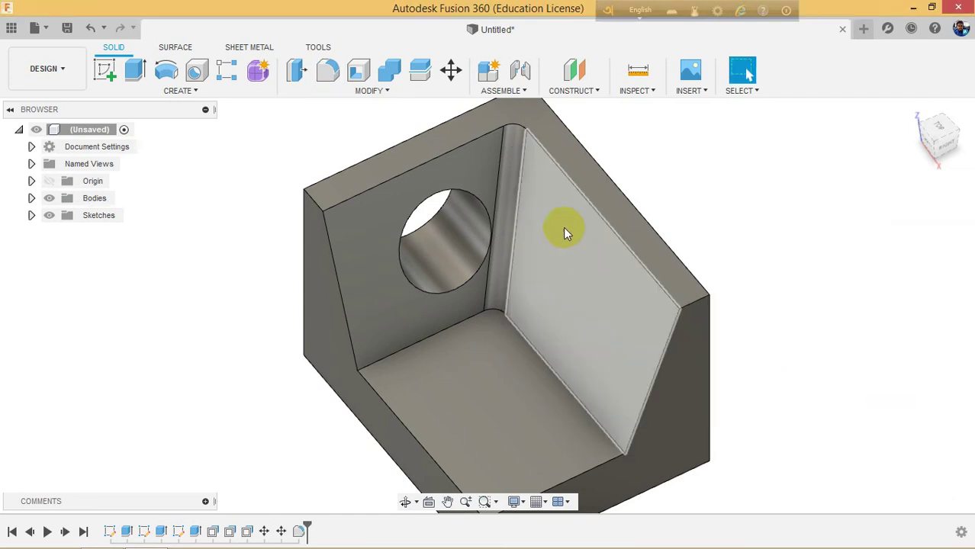
click(518, 164)
click(798, 224)
click(521, 284)
click(472, 390)
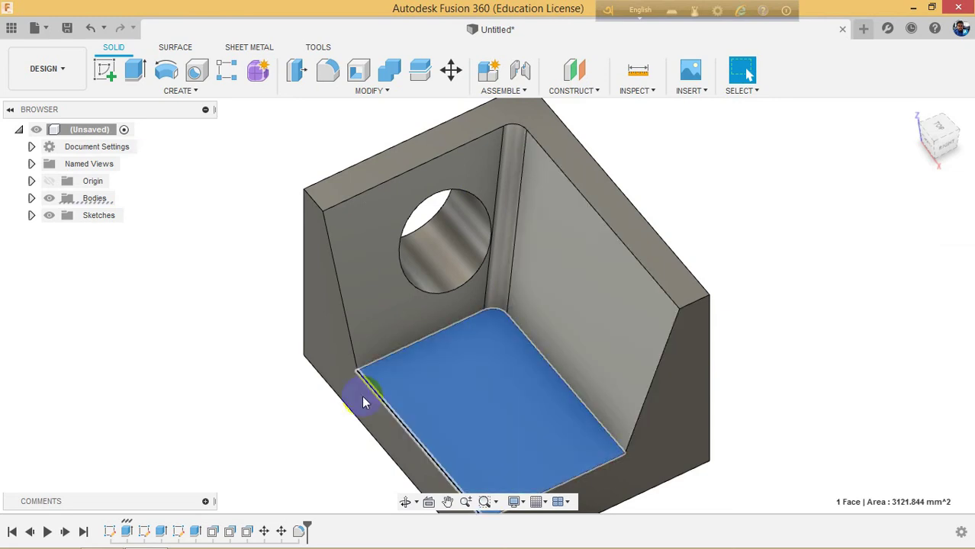
click(299, 362)
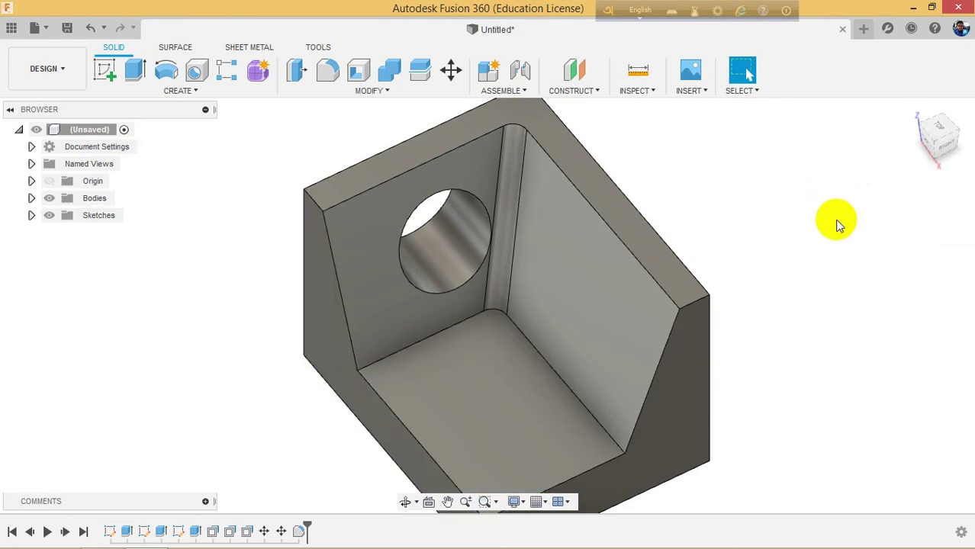
Shrink the hole by offsetting its cylindrical face 2 mm with Offset Face.
click(935, 142)
shift+middle_drag(22, 121, 29, 126)
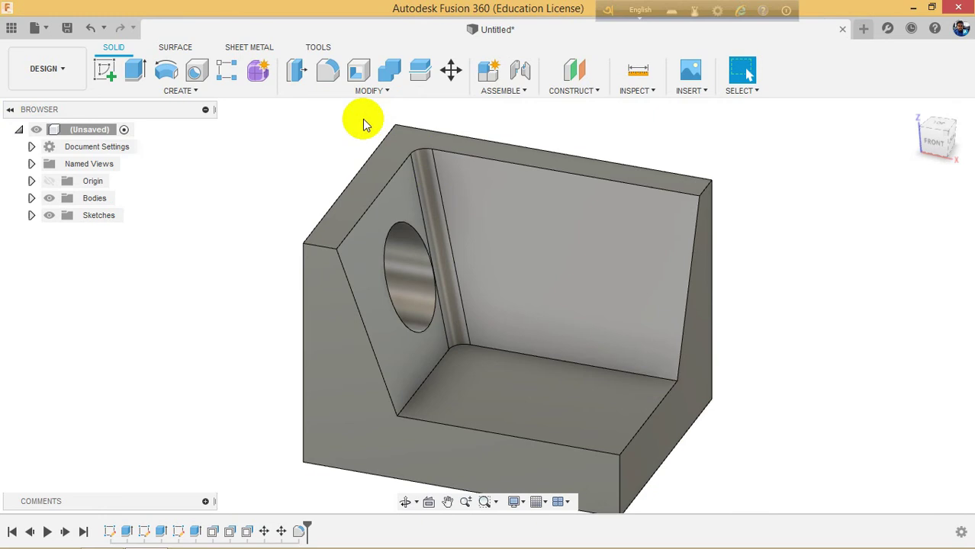
click(408, 91)
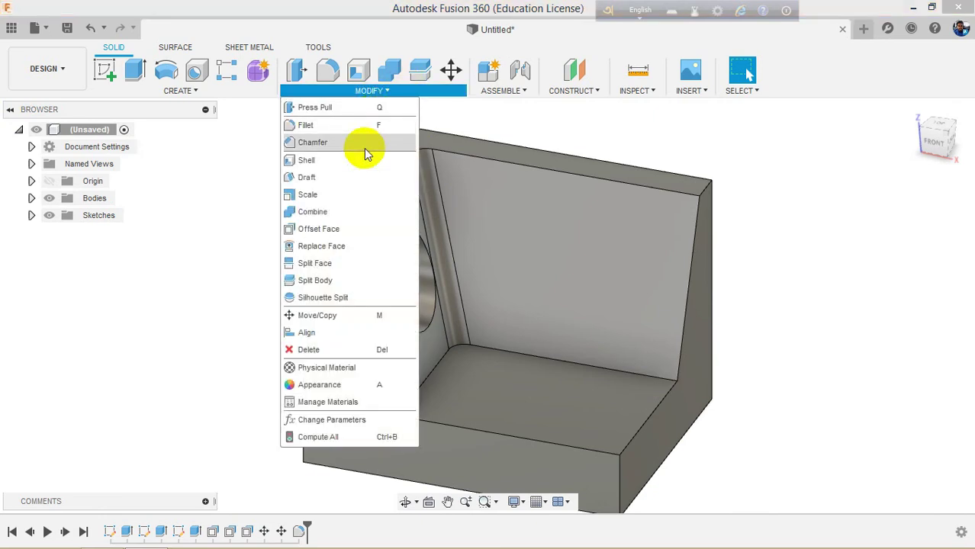
click(347, 229)
mouse_move(936, 149)
mouse_down()
mouse_move(889, 129)
mouse_move(863, 142)
mouse_move(917, 157)
mouse_up()
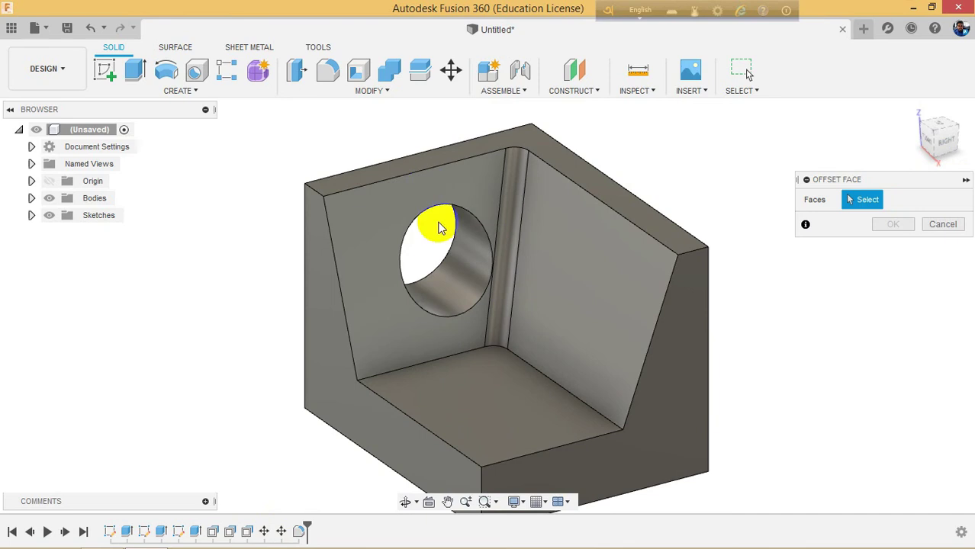
click(460, 284)
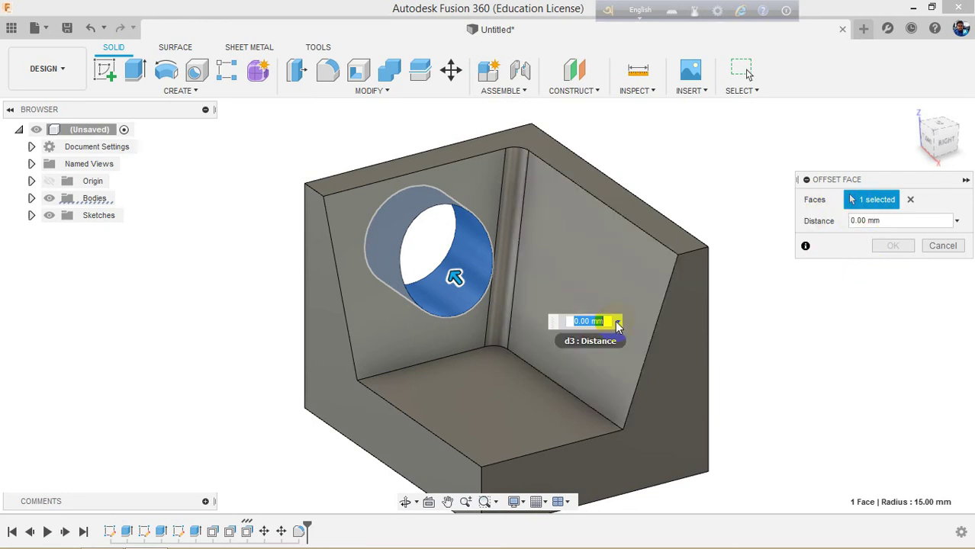
text(5)
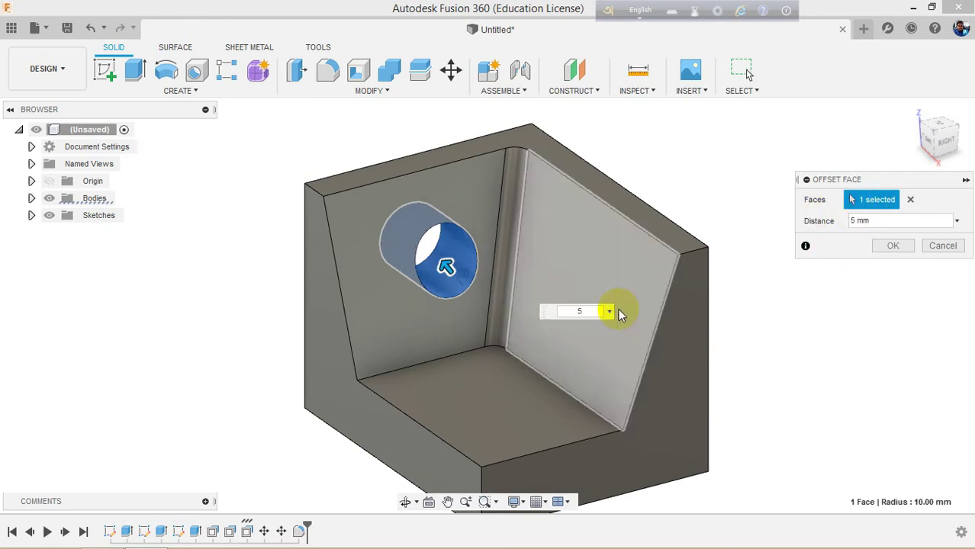
key(BackSpace)
text(2)
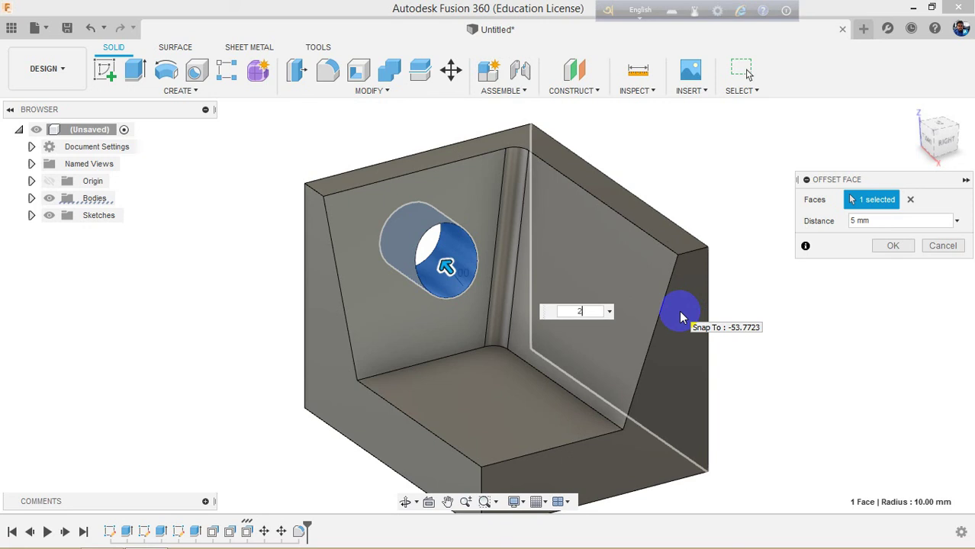
key(Return)
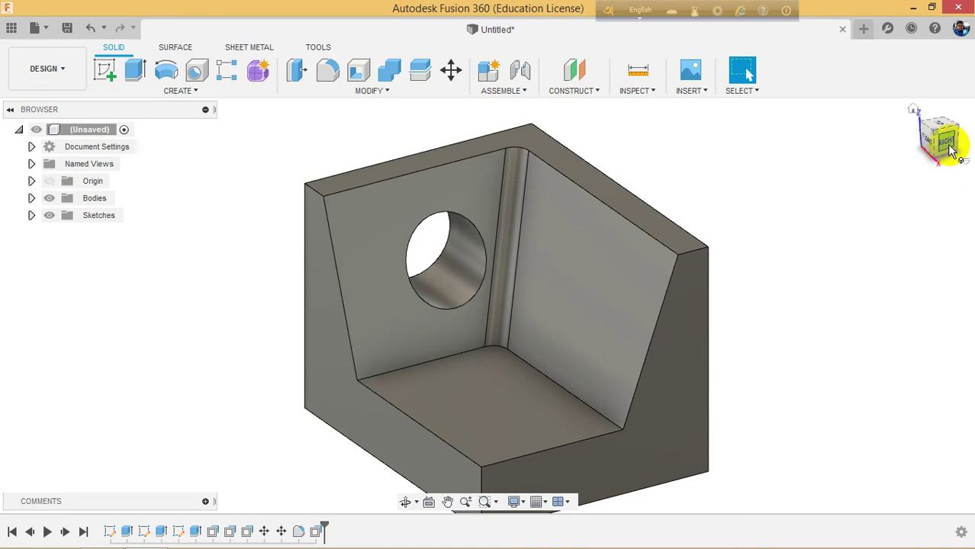
Move the hole's cylindrical face -2 mm along Y using Move/Copy with the Translate type.
mouse_move(947, 145)
mouse_down()
mouse_move(919, 123)
mouse_move(933, 124)
mouse_move(98, 144)
mouse_move(969, 141)
mouse_move(928, 131)
mouse_move(962, 111)
mouse_move(967, 183)
mouse_move(970, 163)
mouse_up()
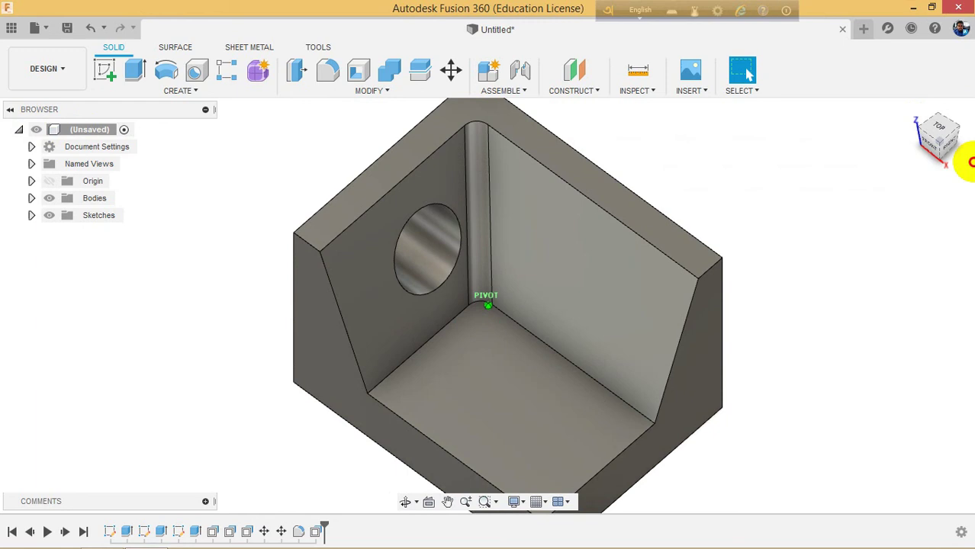
click(415, 262)
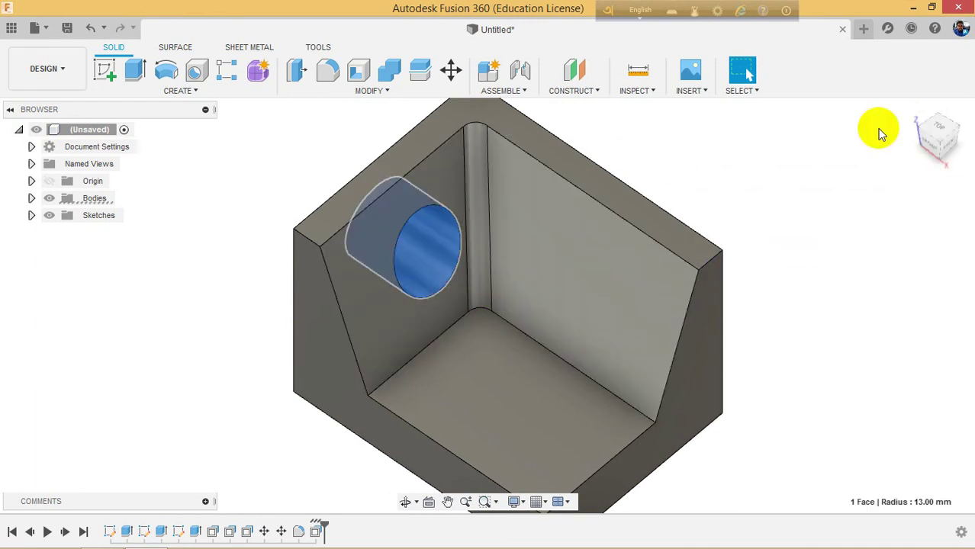
mouse_move(942, 135)
mouse_down()
mouse_move(917, 105)
mouse_move(924, 123)
mouse_up()
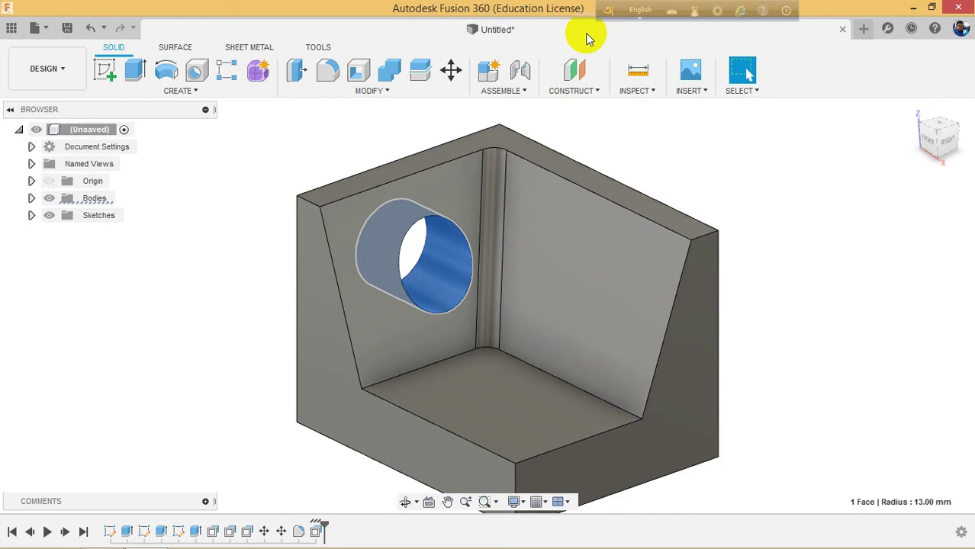
click(451, 71)
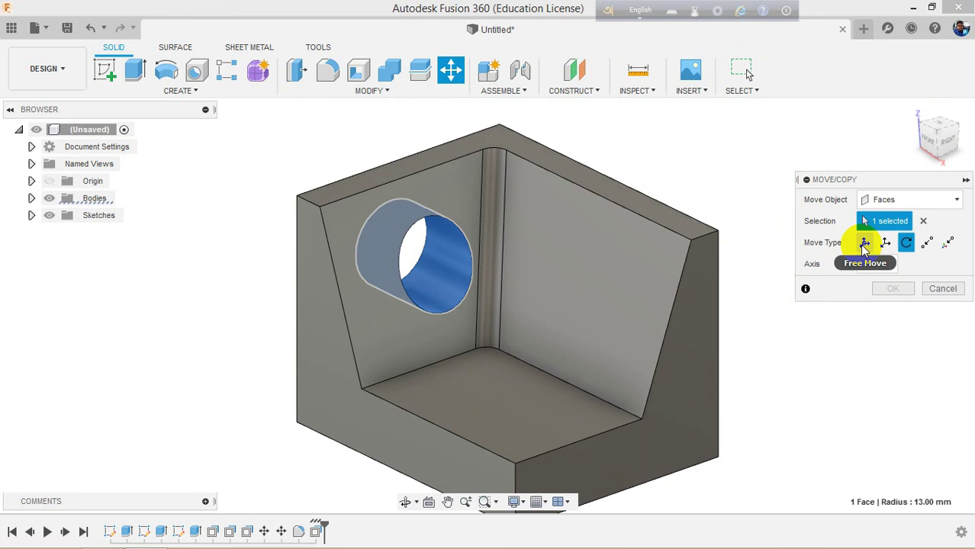
click(887, 242)
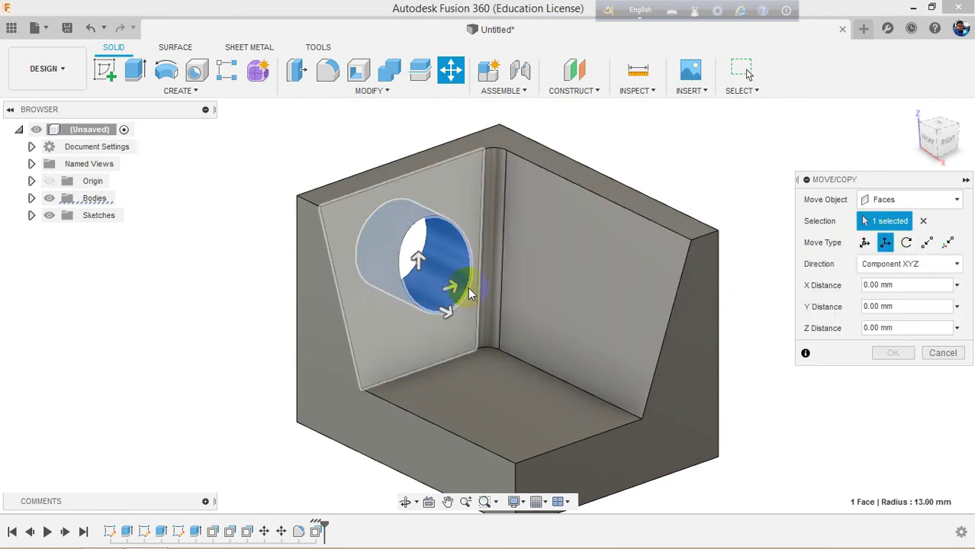
drag(450, 288, 431, 298)
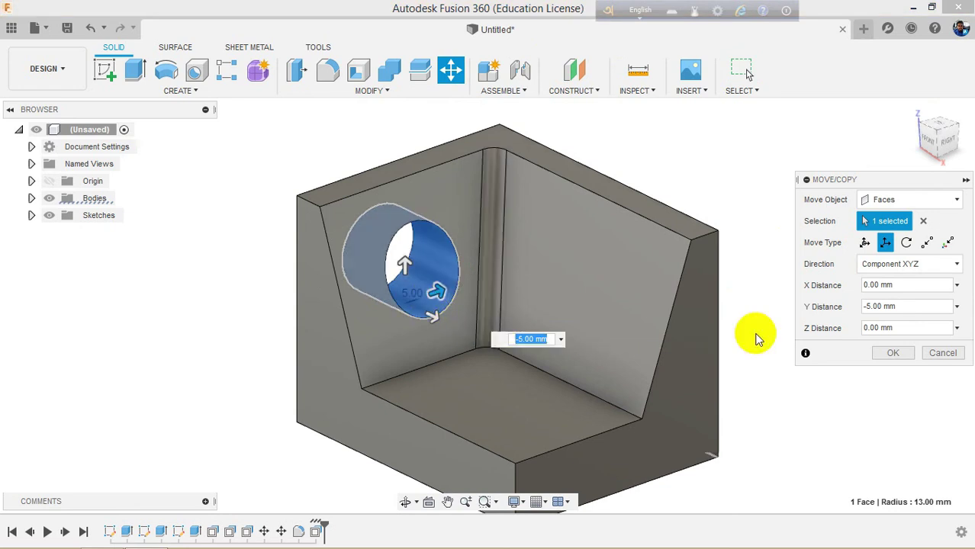
click(868, 309)
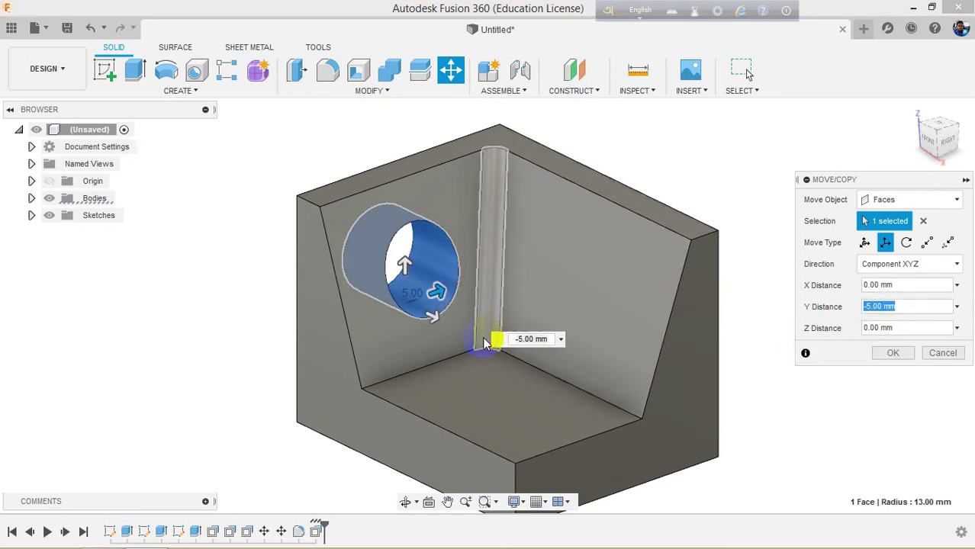
click(544, 339)
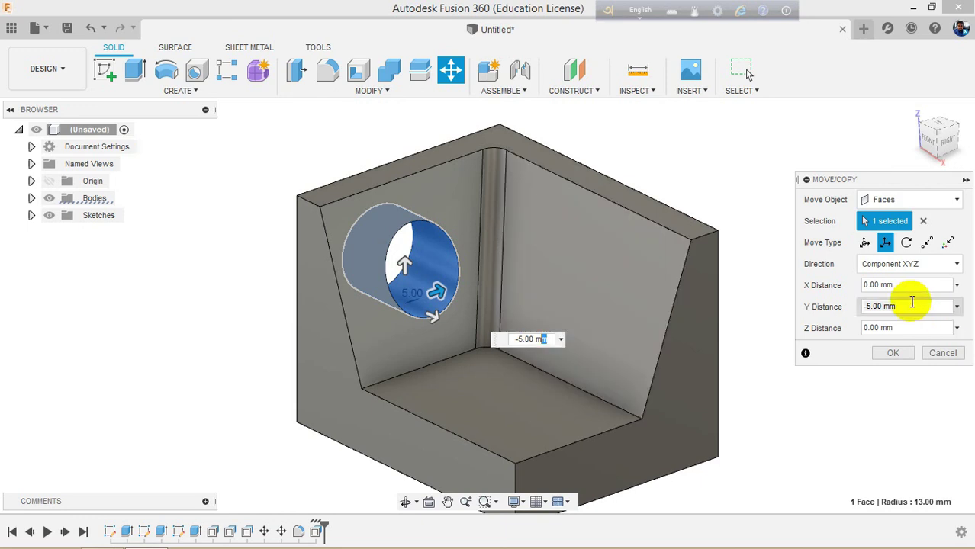
click(870, 314)
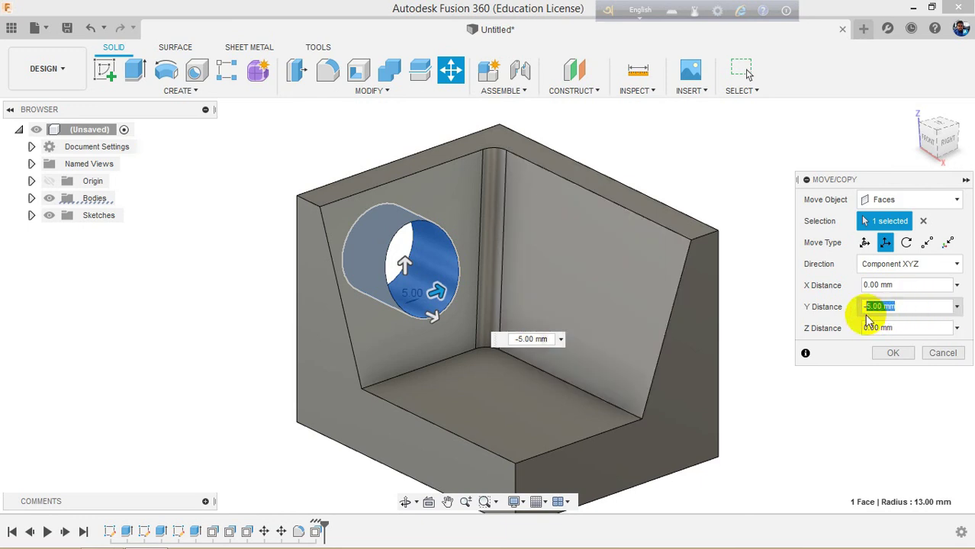
text(-2)
key(Return)
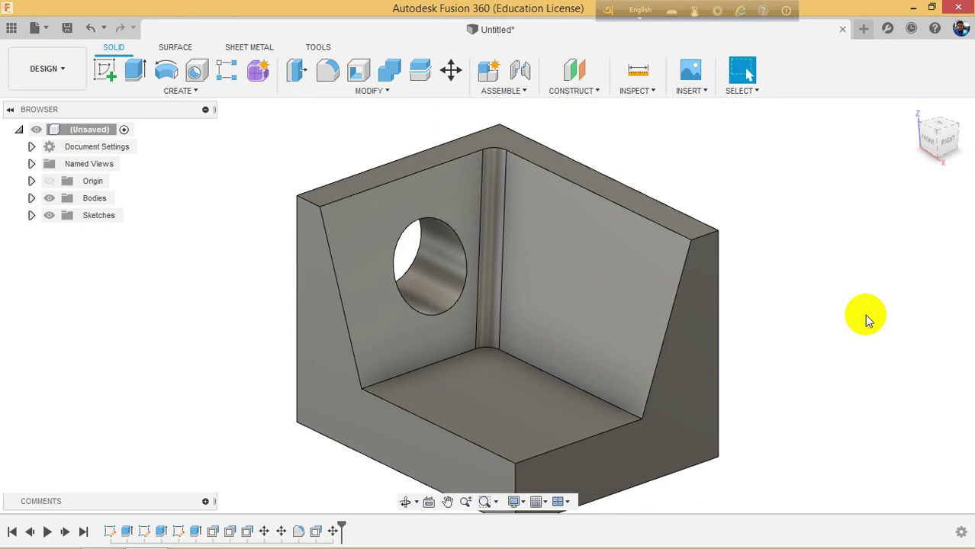
drag(945, 141, 875, 122)
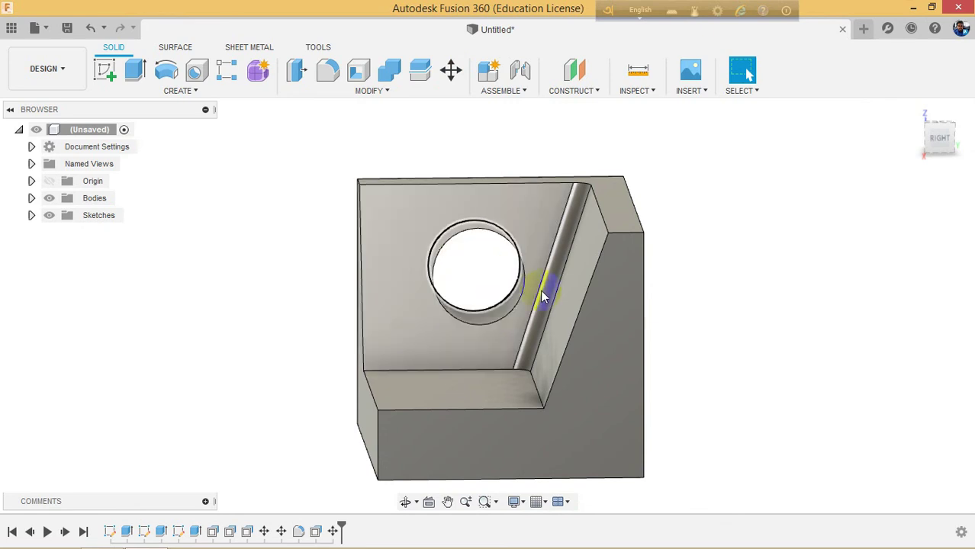
click(928, 147)
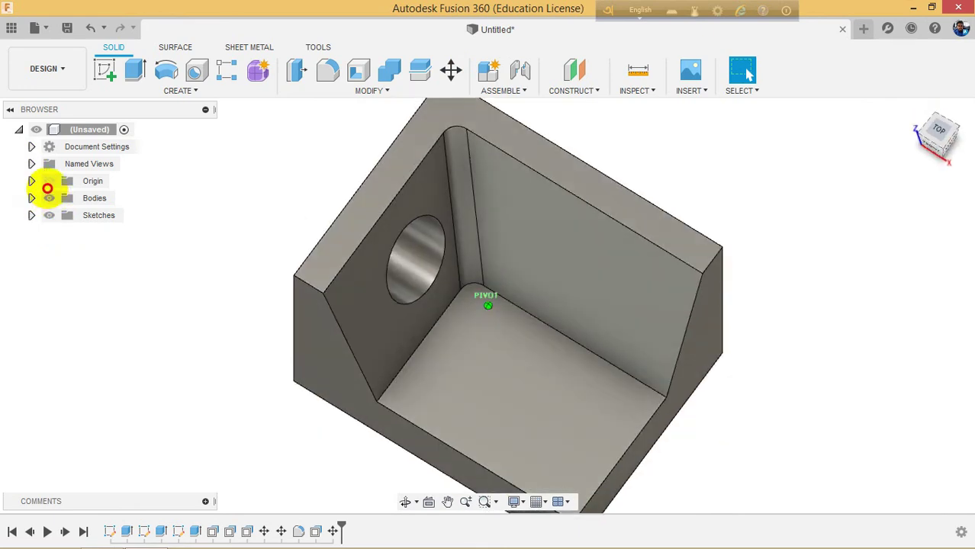
shift+middle_drag(17, 175, 17, 172)
key(ctrl+a)
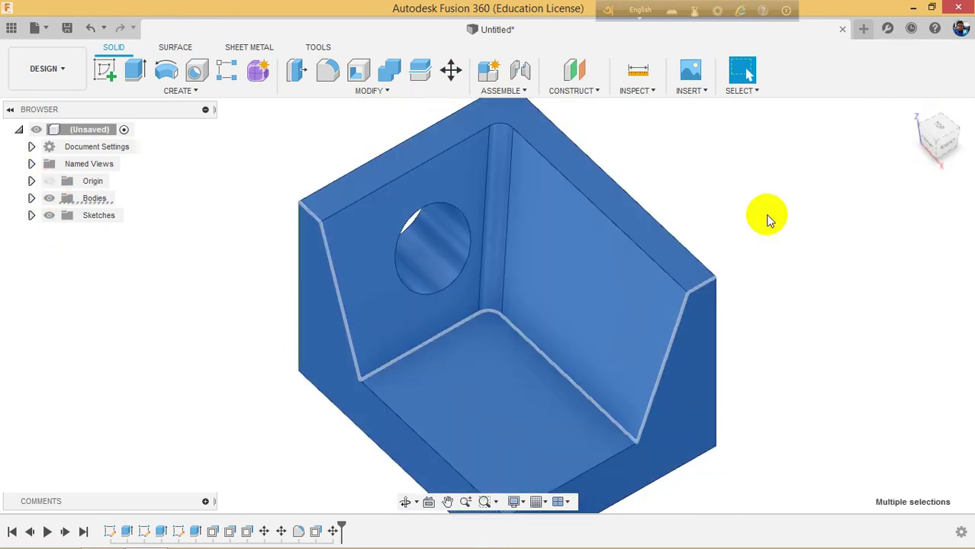
click(766, 216)
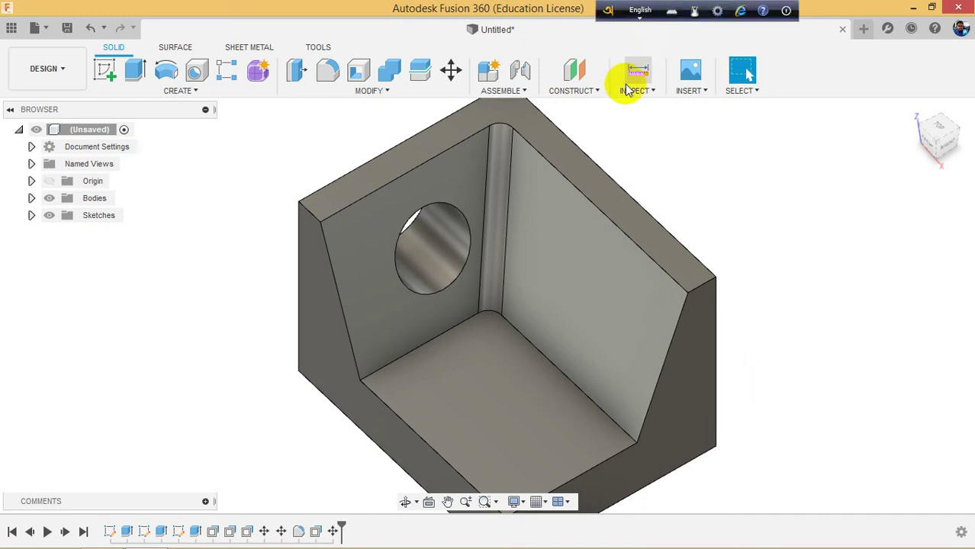
Delete the last move-face feature, which shifted the hole, from the design history.
click(930, 149)
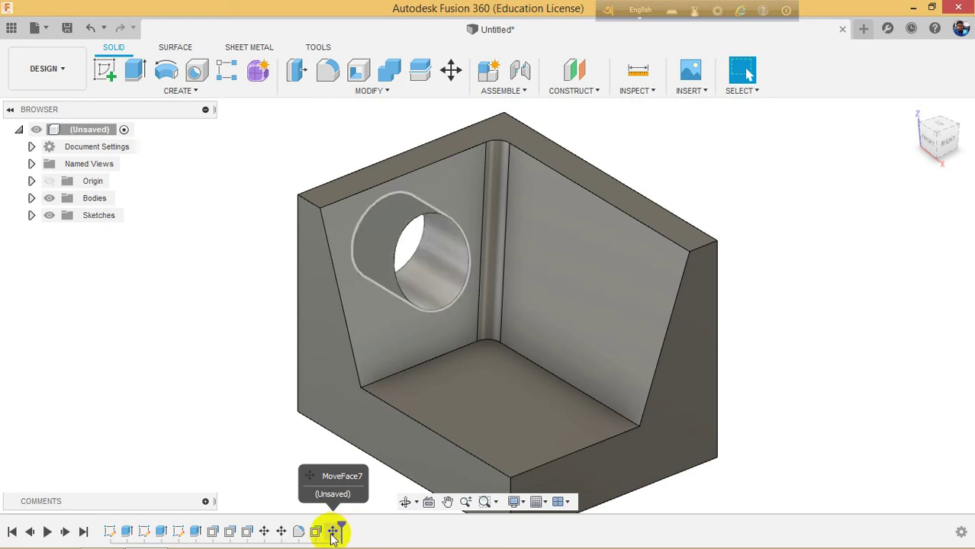
right_click(335, 535)
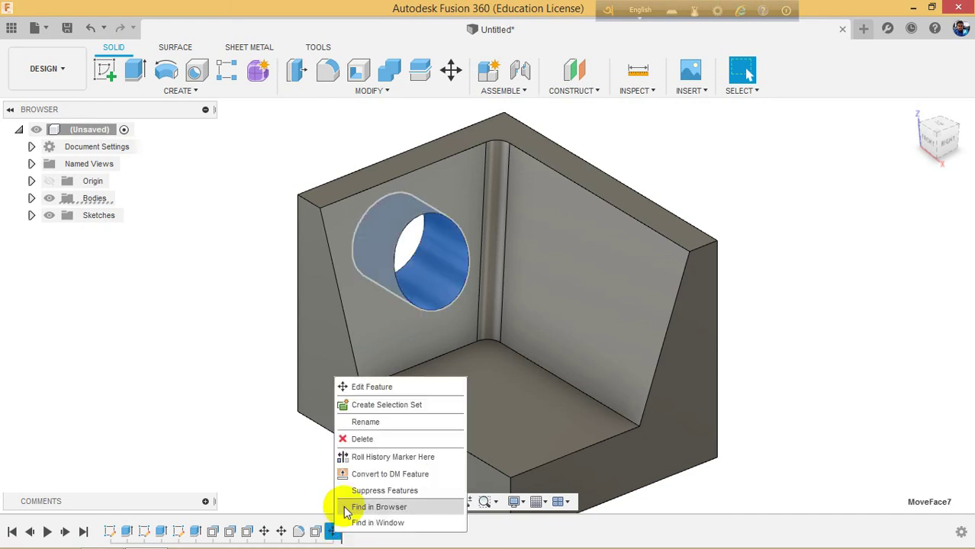
click(359, 439)
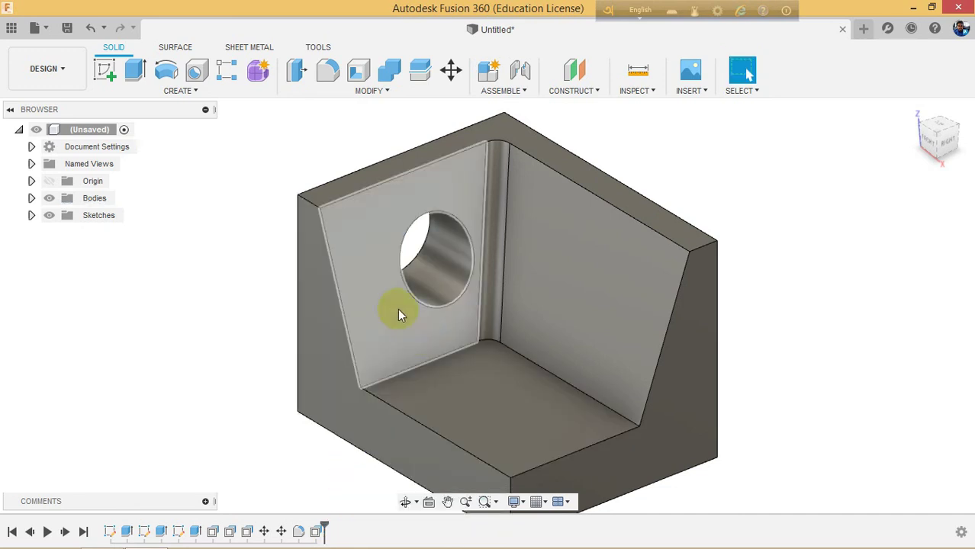
Edit the hole's offset-face feature in the design history and set its distance to 5 mm.
click(318, 533)
right_click(318, 533)
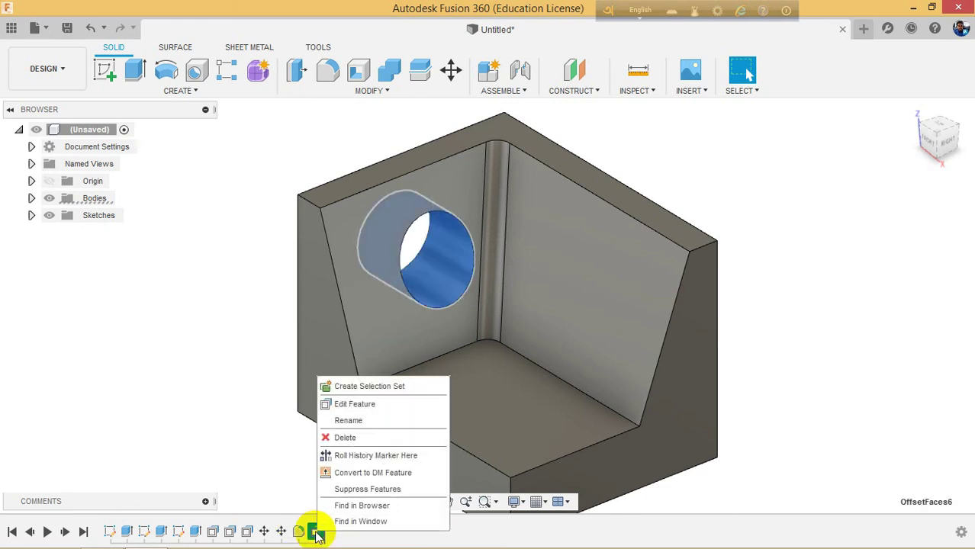
click(335, 403)
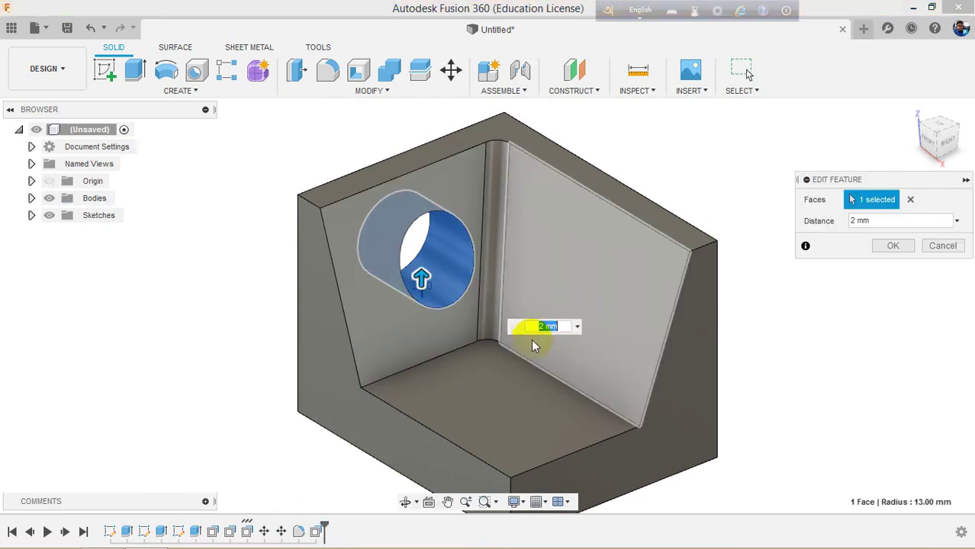
text(5)
key(Return)
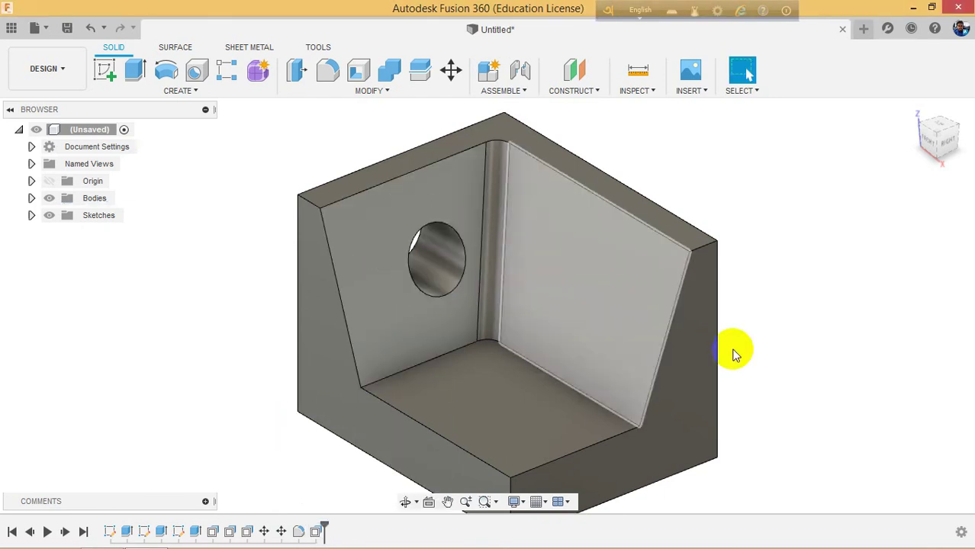